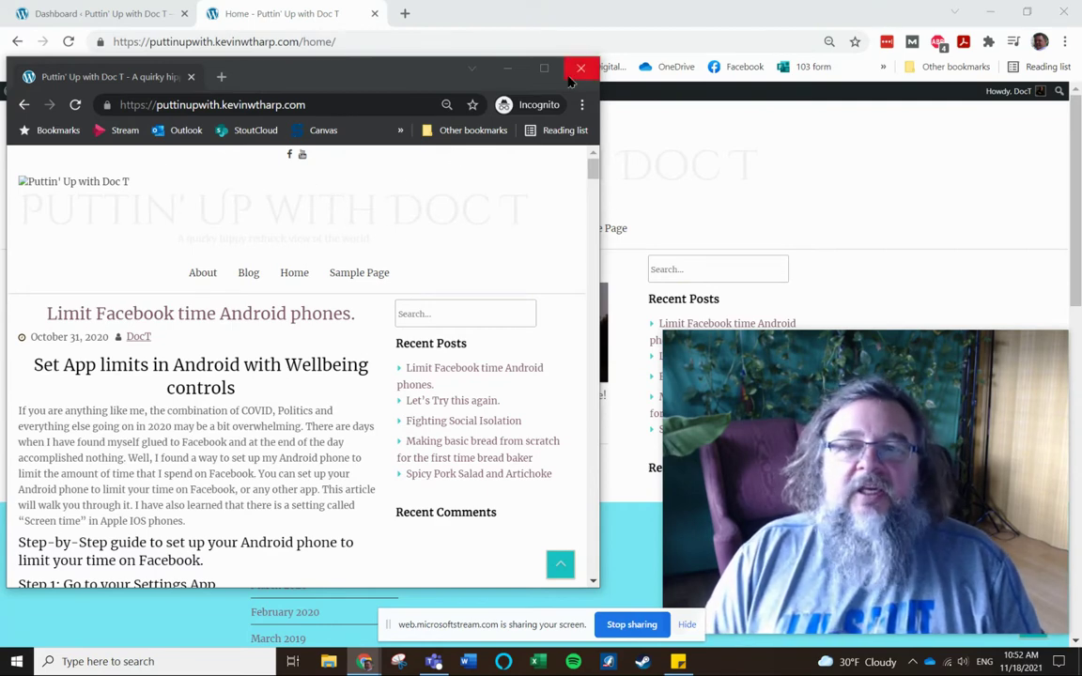
# Step: Examine the site's public front page in the maximized incognito window for missing images, and return to the logged-in browser window
pyautogui.doubleClick(494, 62)
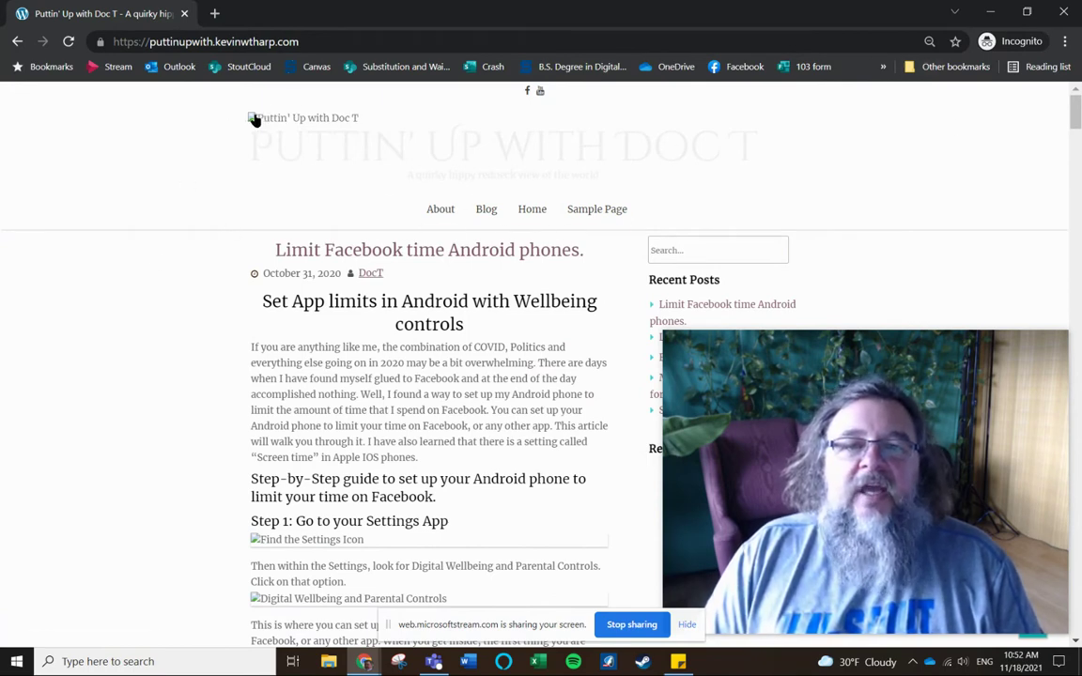
pyautogui.scroll(-2, 380, 288)
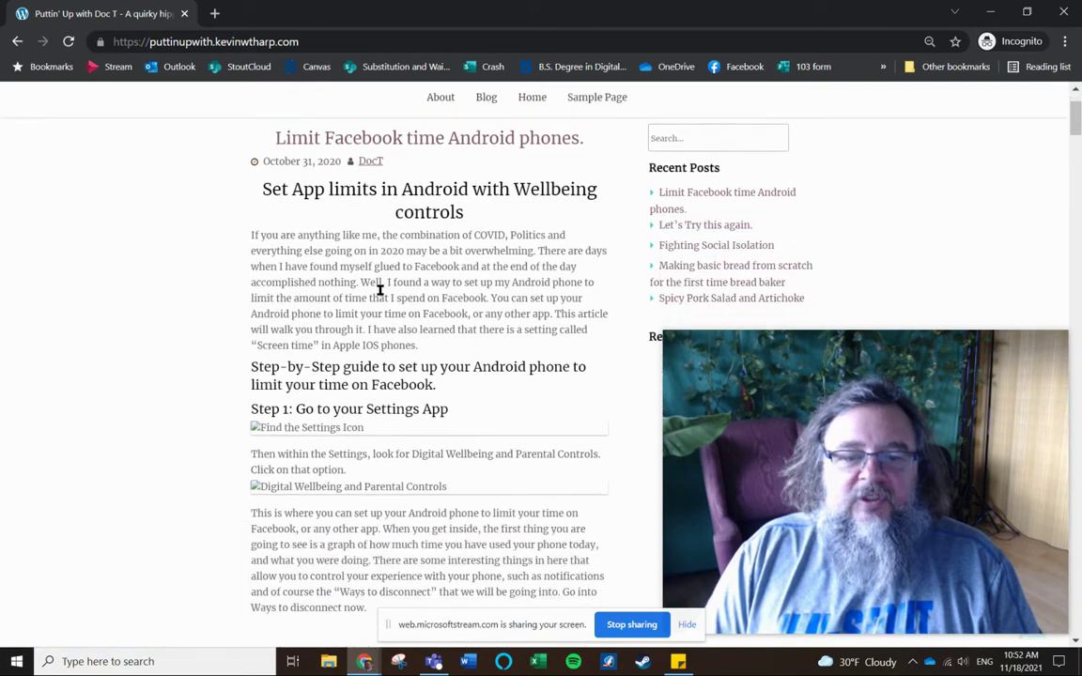
pyautogui.scroll(-5, 381, 291)
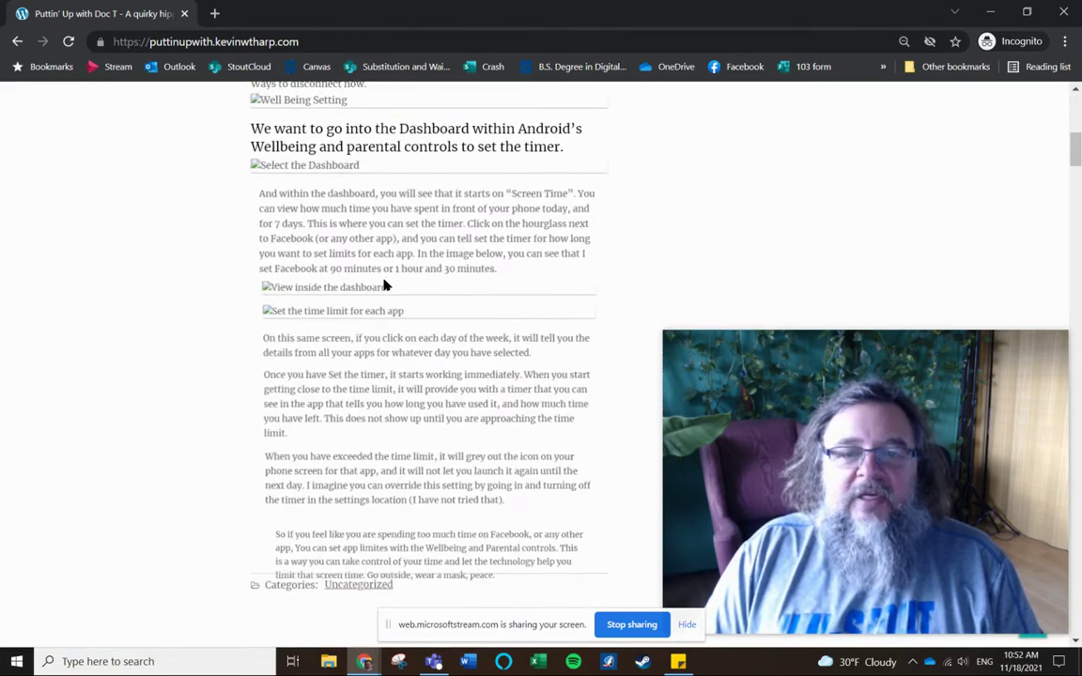
pyautogui.scroll(6, 381, 291)
pyautogui.scroll(1, 384, 277)
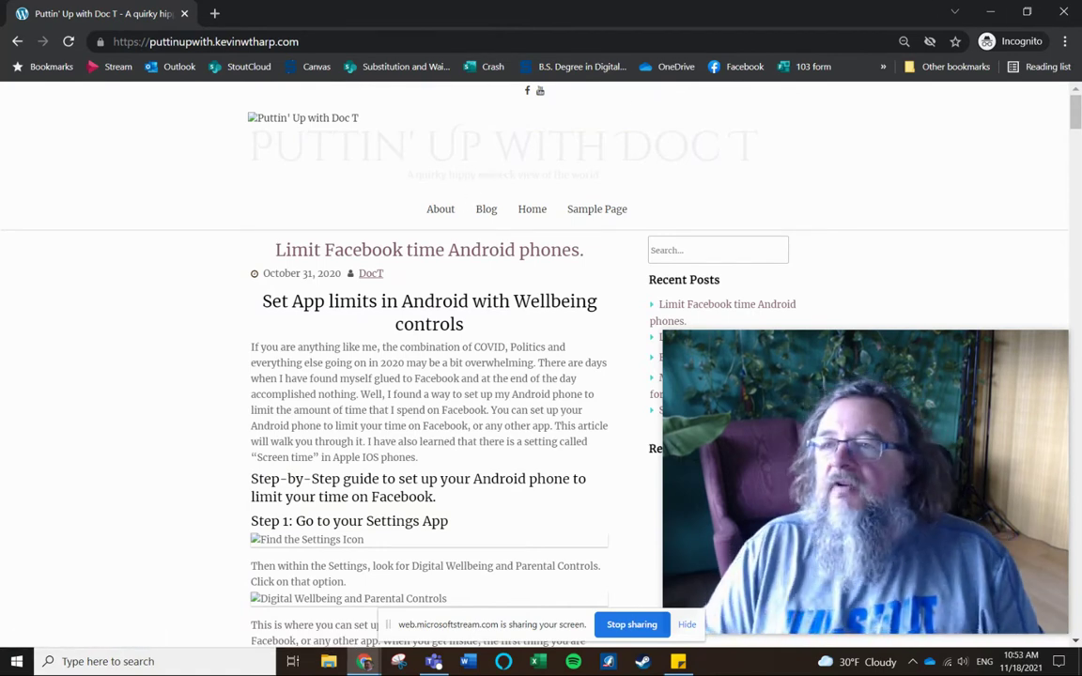
pyautogui.click(1029, 12)
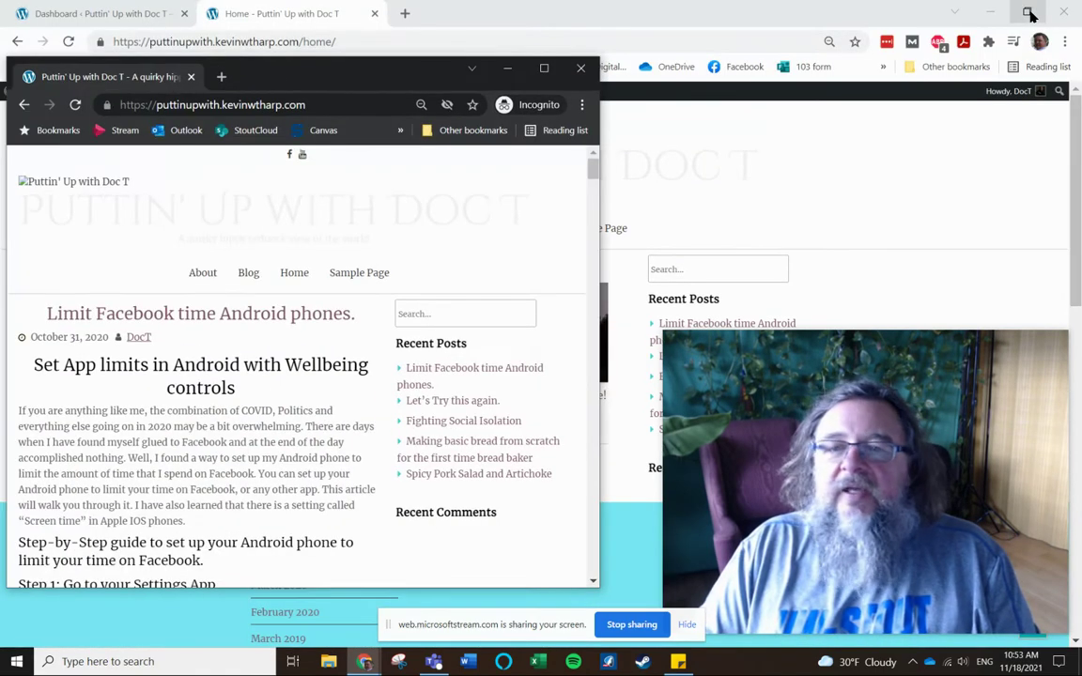
pyautogui.click(479, 27)
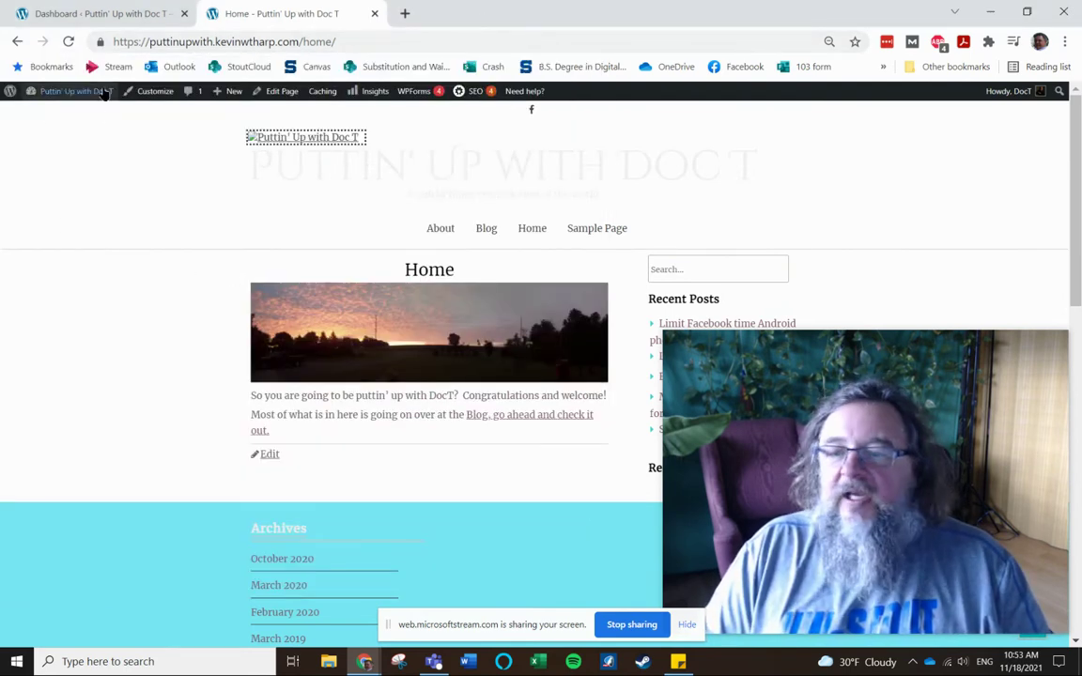
# Step: Copy the image address of the missing logo in the front page's header and open it in a new browser tab
pyautogui.click(252, 138)
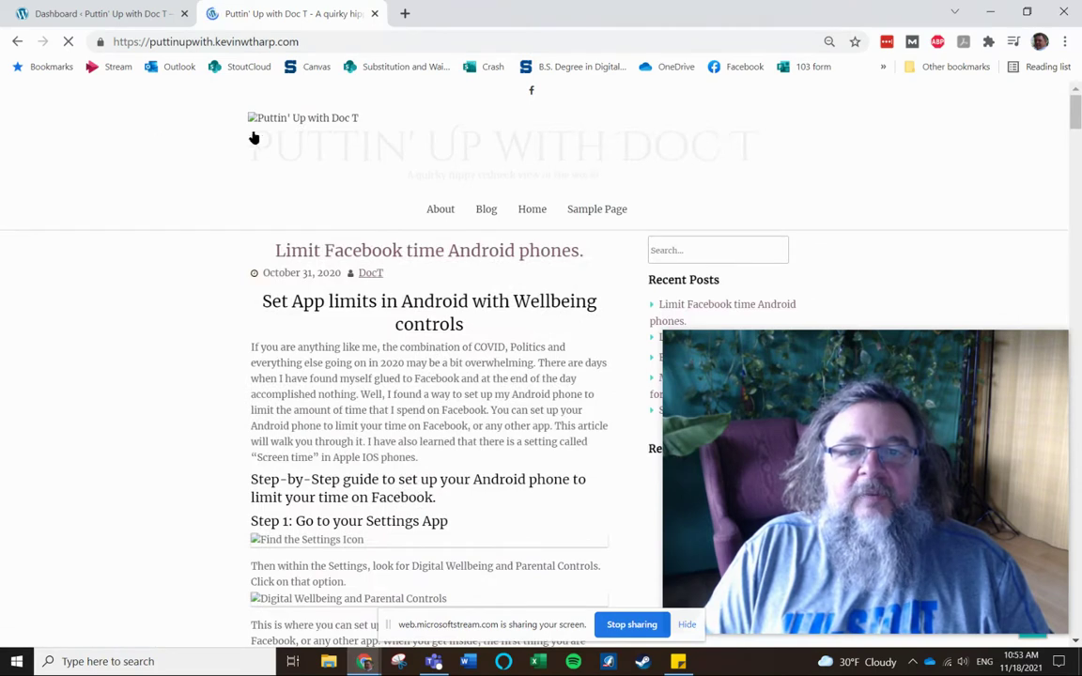
pyautogui.rightClick(249, 116)
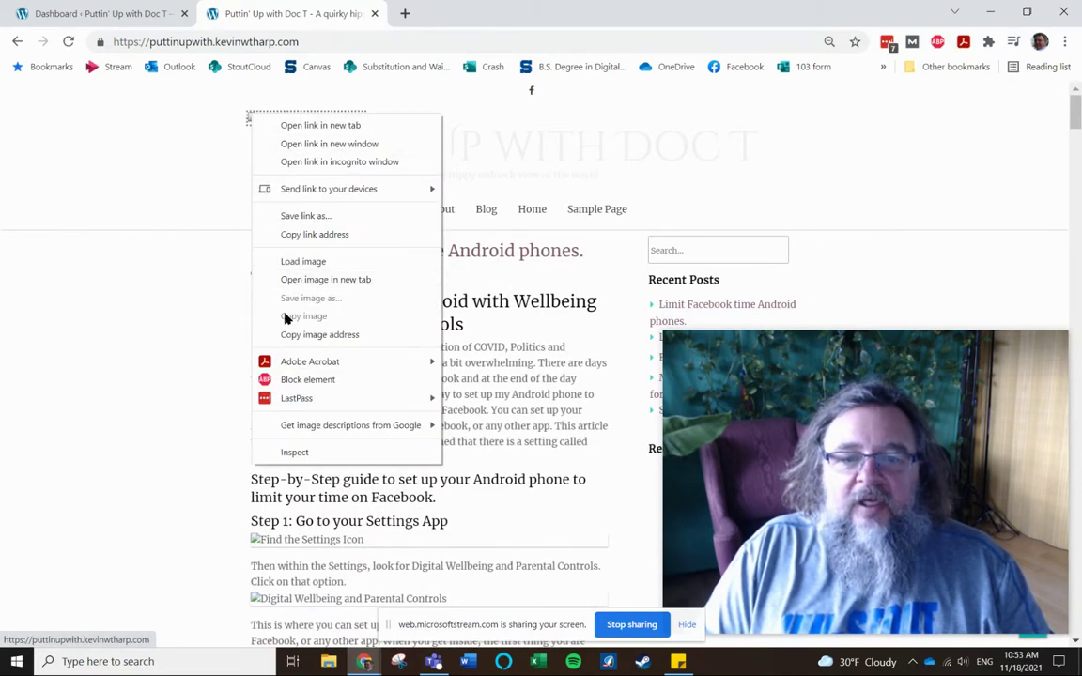
pyautogui.click(286, 336)
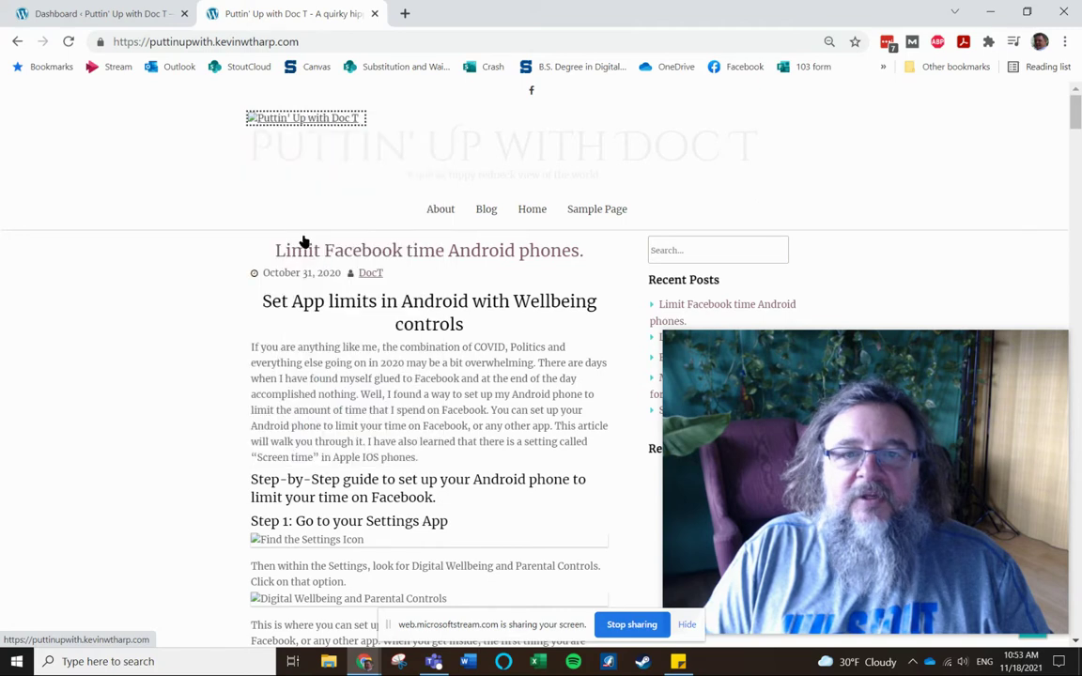
pyautogui.click(407, 13)
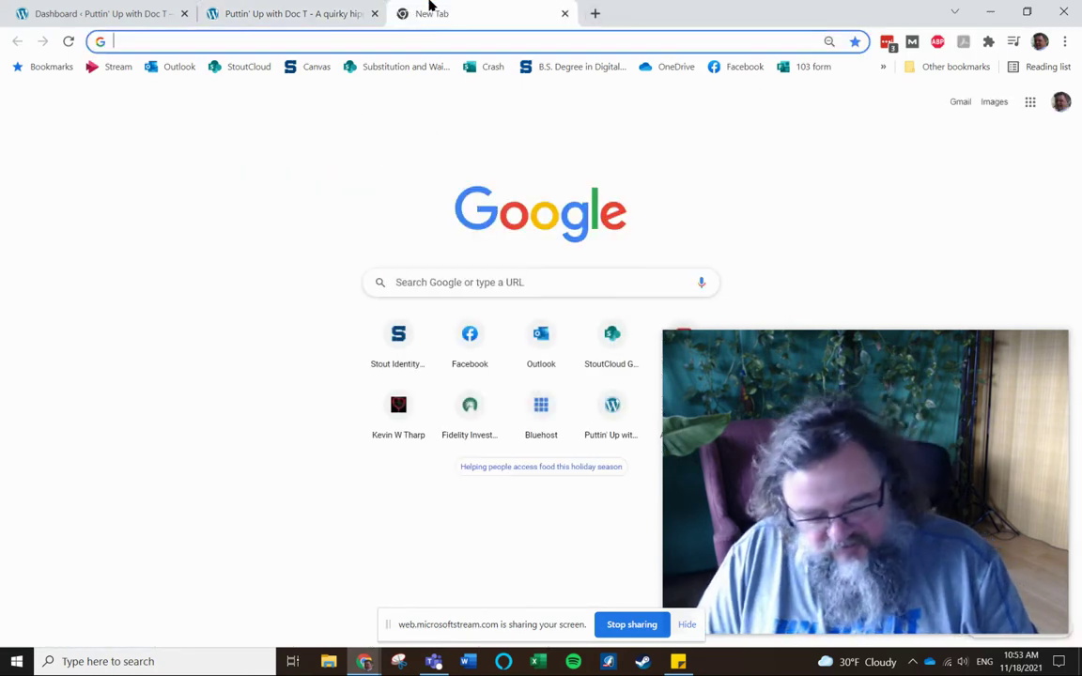
pyautogui.hotkey('ctrl', 'v')
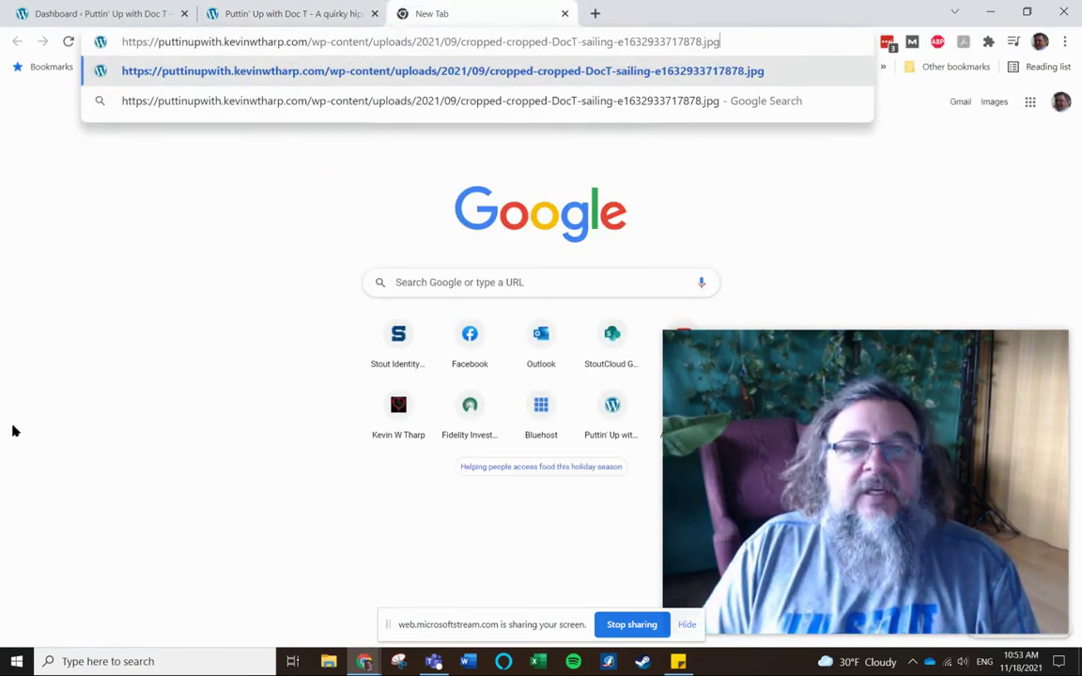
pyautogui.press('Return')
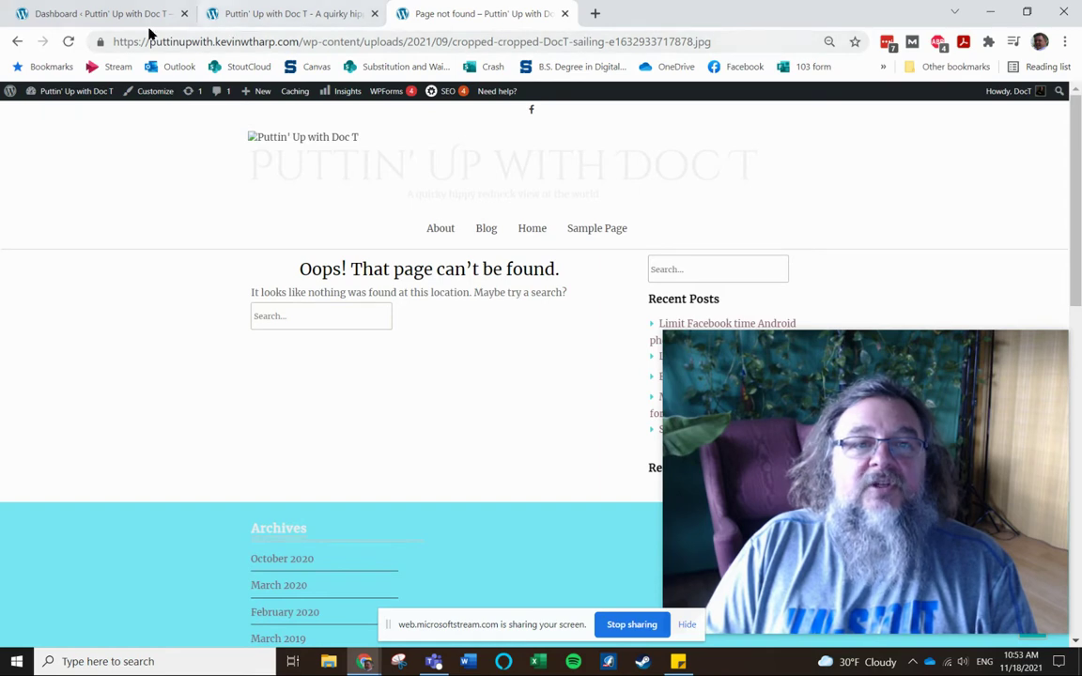
# Step: Open the Media Library from the WordPress dashboard and check the upload date of the first blank image
pyautogui.click(105, 19)
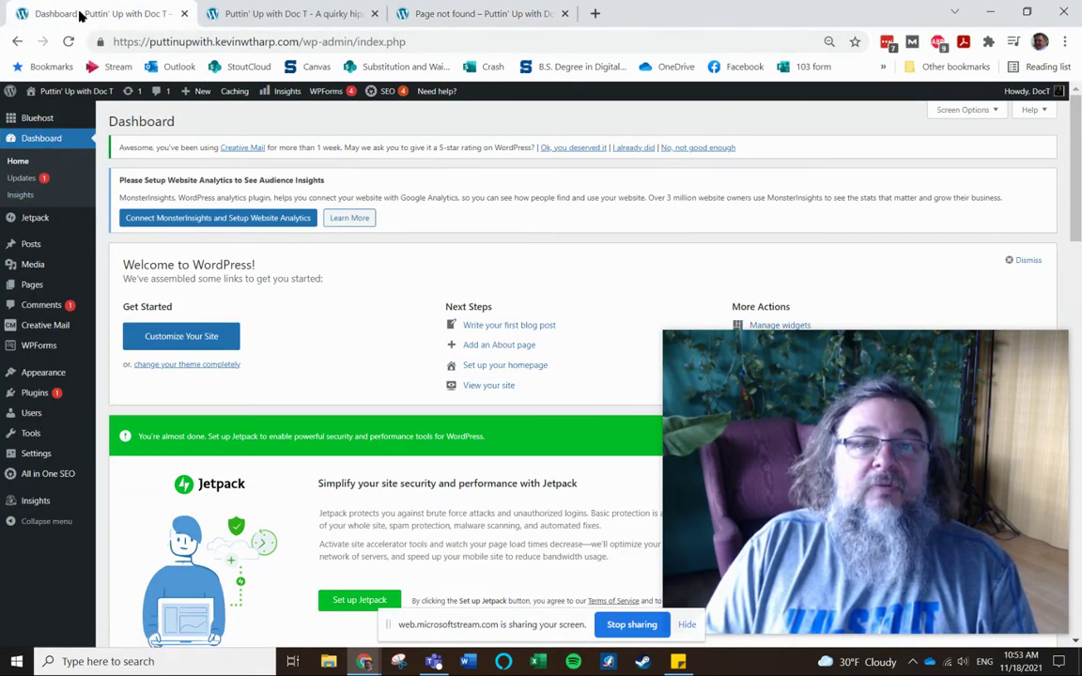
pyautogui.moveTo(32, 270)
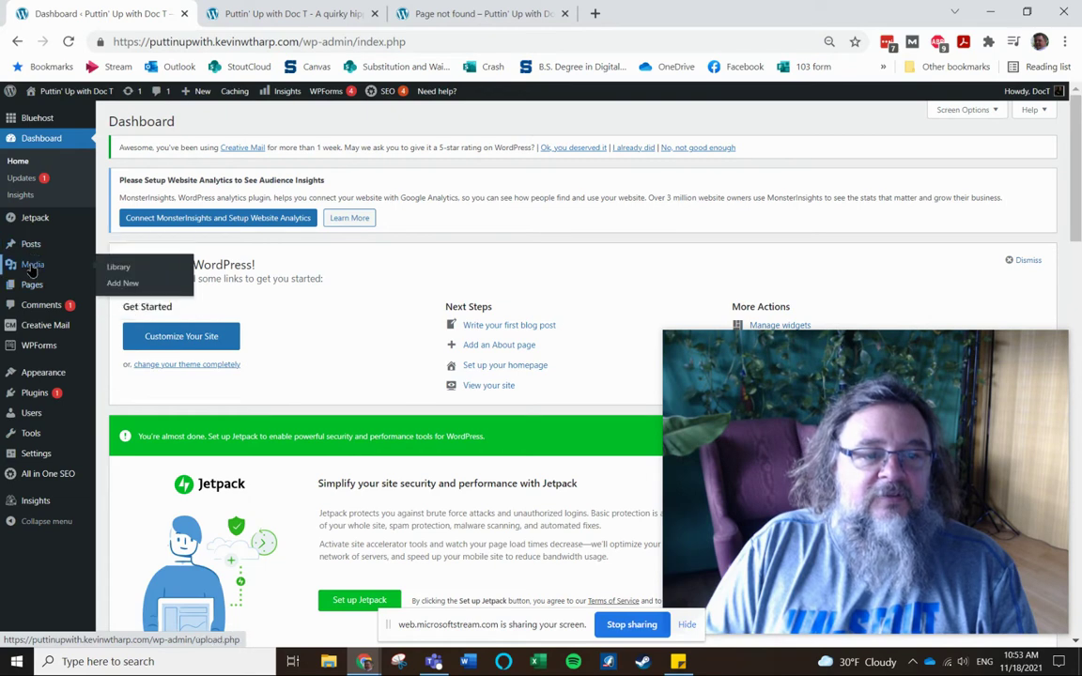
pyautogui.click(31, 243)
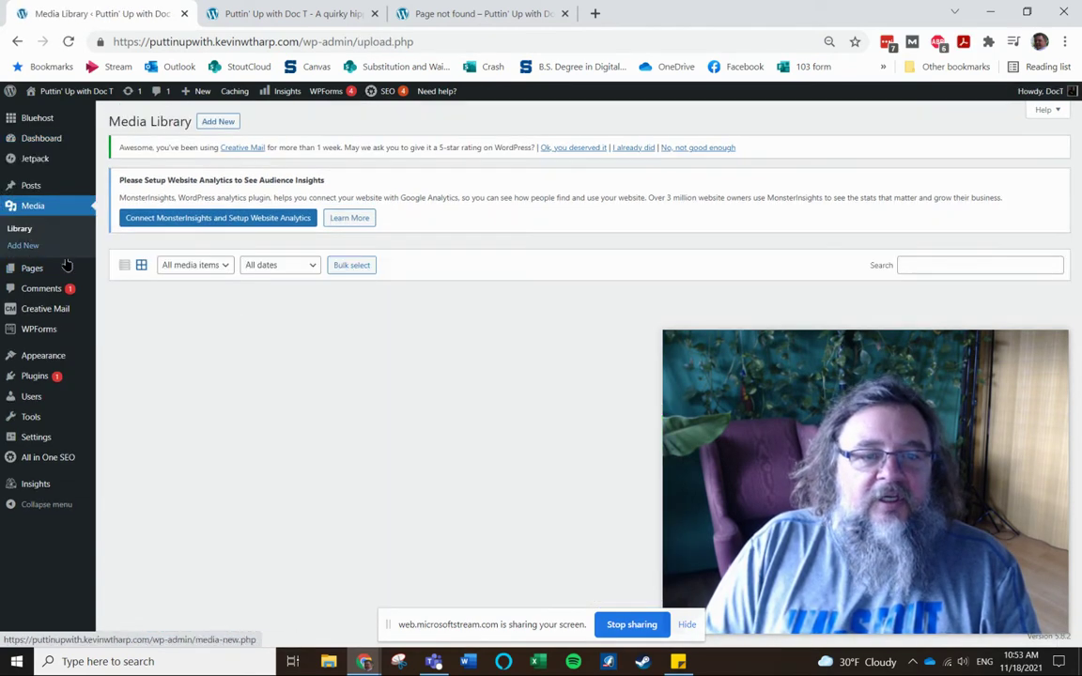
pyautogui.scroll(-2, 500, 277)
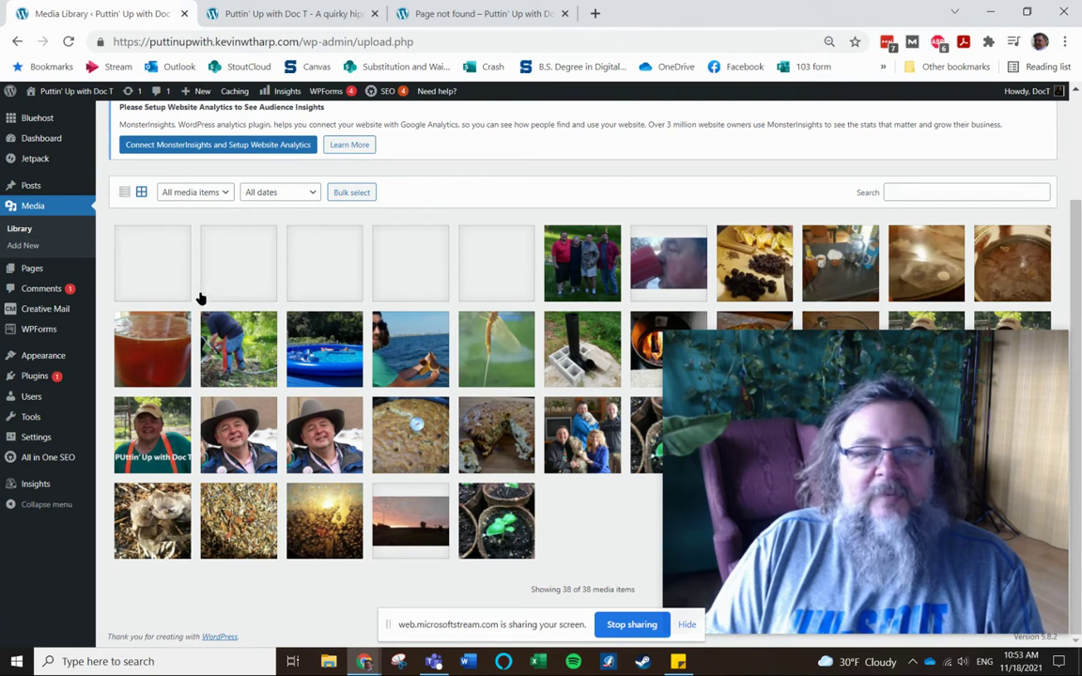
pyautogui.click(149, 279)
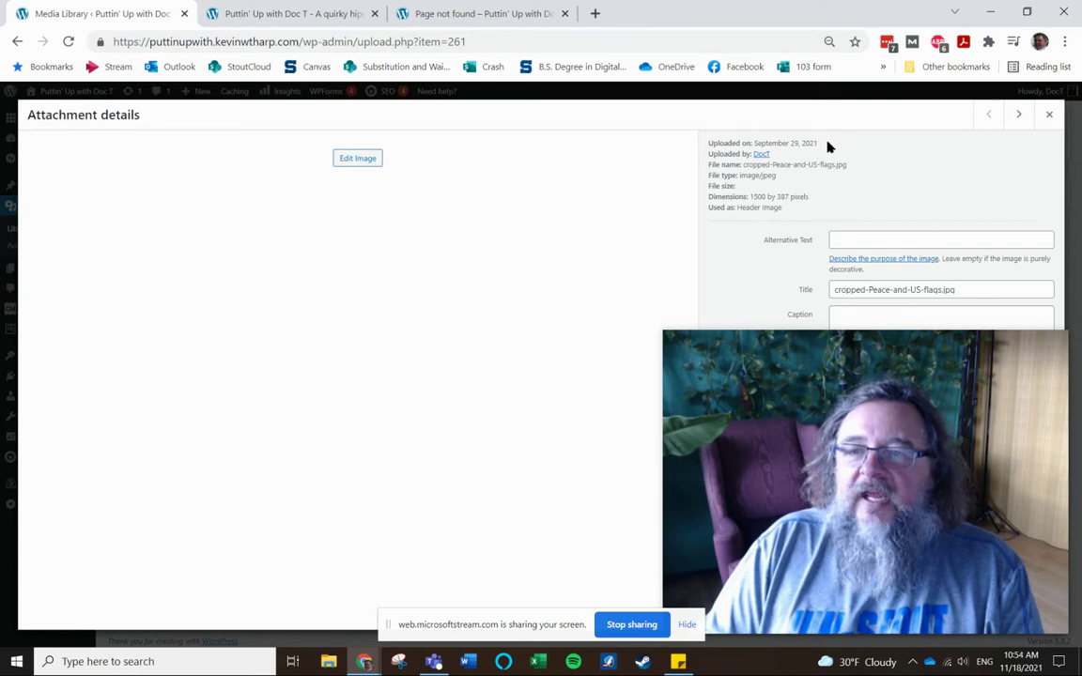
pyautogui.moveTo(815, 141); pyautogui.dragTo(757, 145)
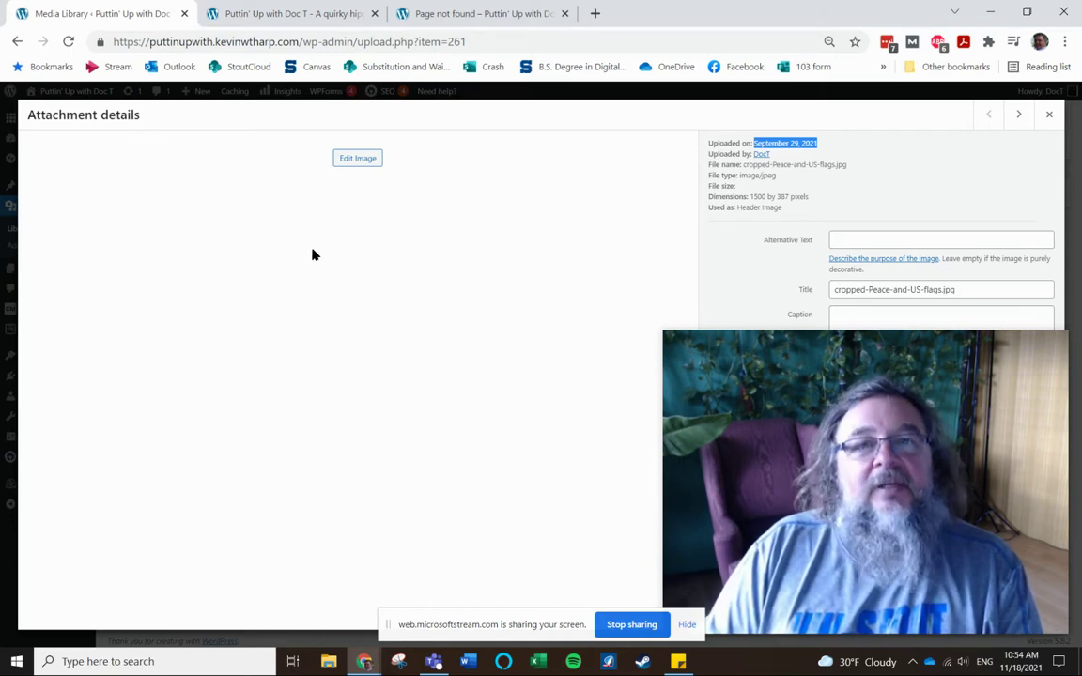
# Step: Compare the upload dates and file details of the blank images and the intact images that follow, and close the attachment details
pyautogui.click(1020, 116)
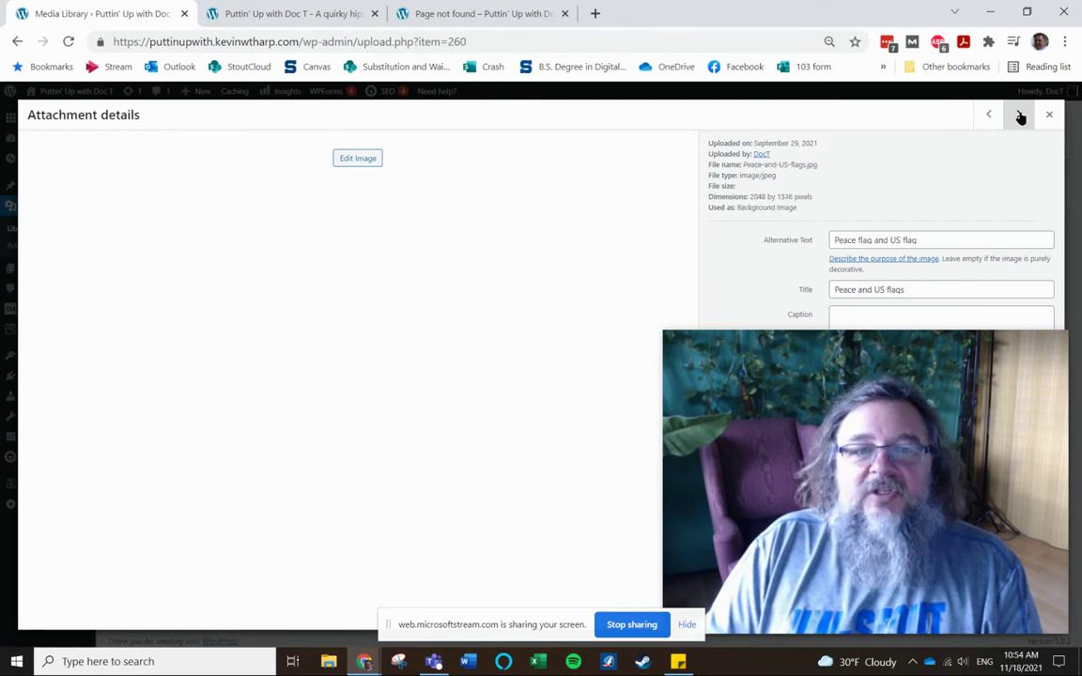
pyautogui.click(1021, 117)
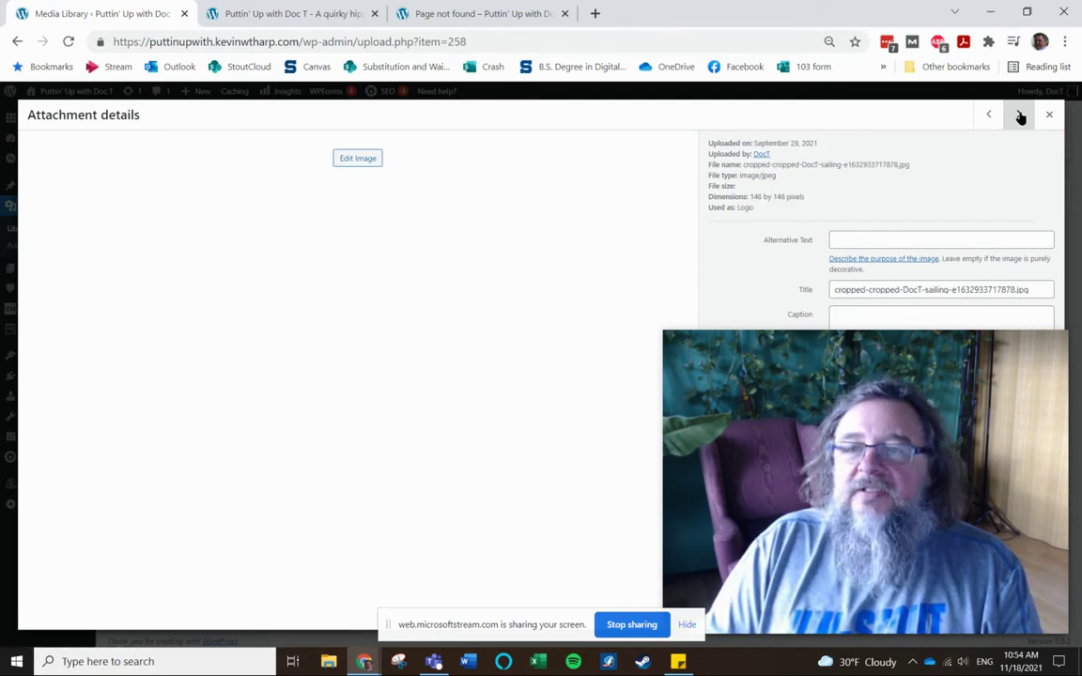
pyautogui.click(1020, 117)
pyautogui.click(1021, 116)
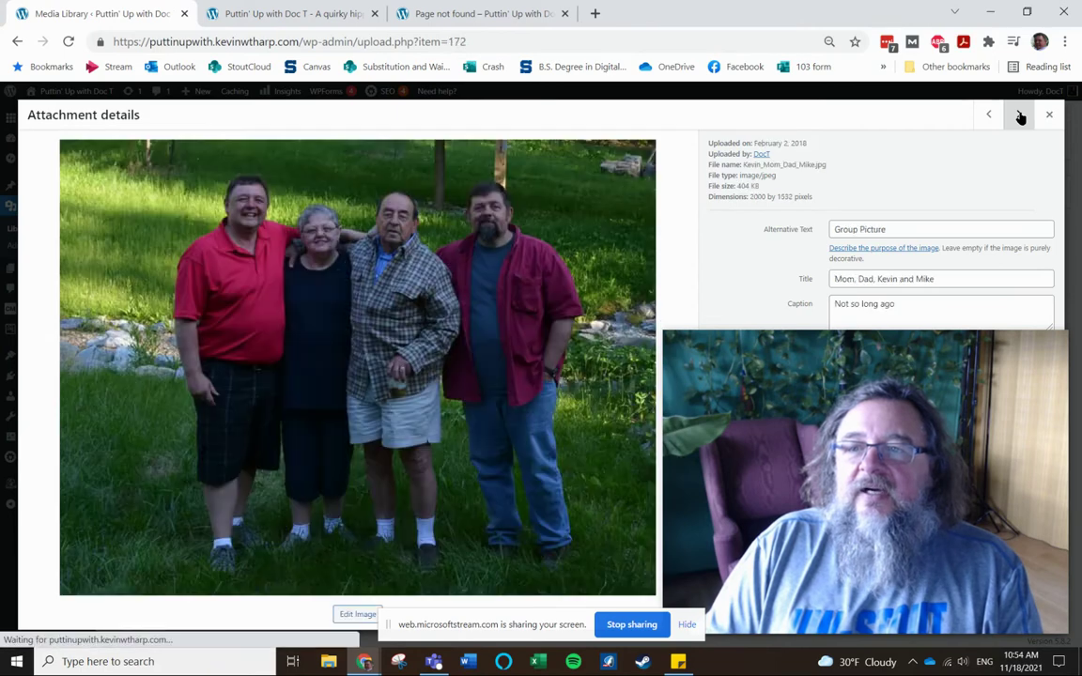
pyautogui.click(990, 115)
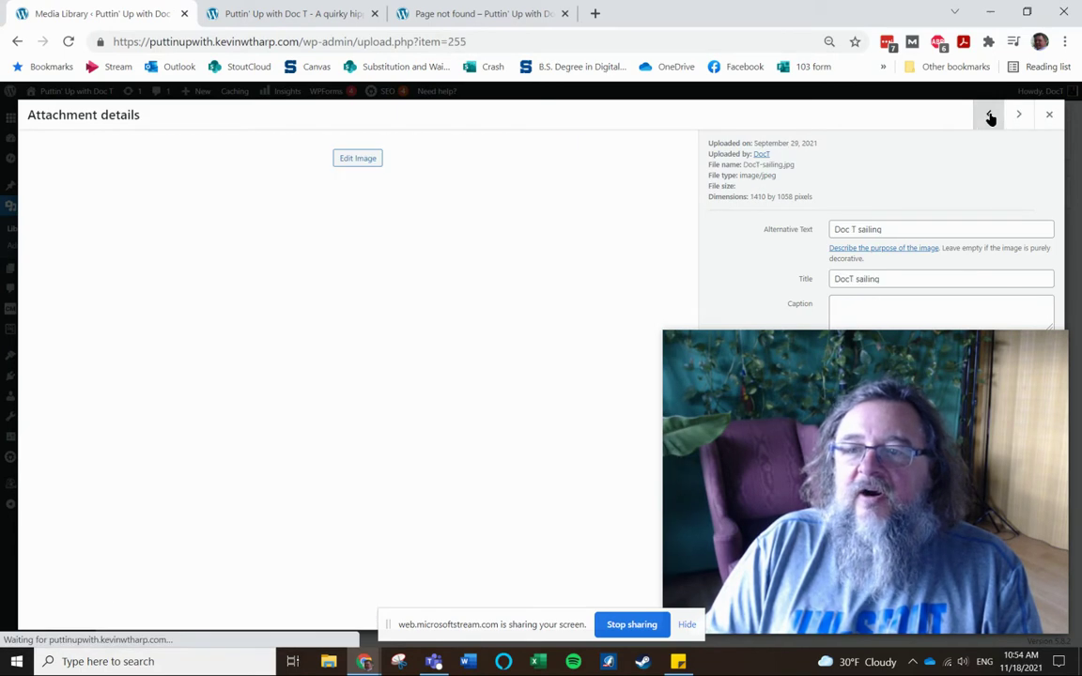
pyautogui.click(990, 116)
pyautogui.click(990, 116)
pyautogui.click(990, 117)
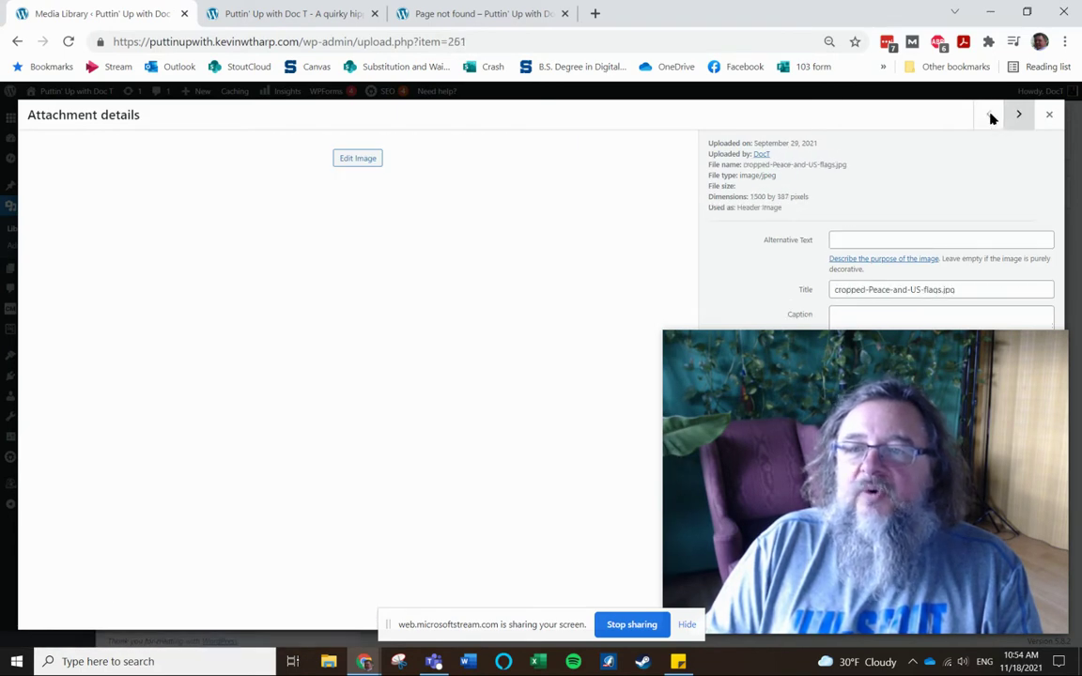
pyautogui.click(1021, 114)
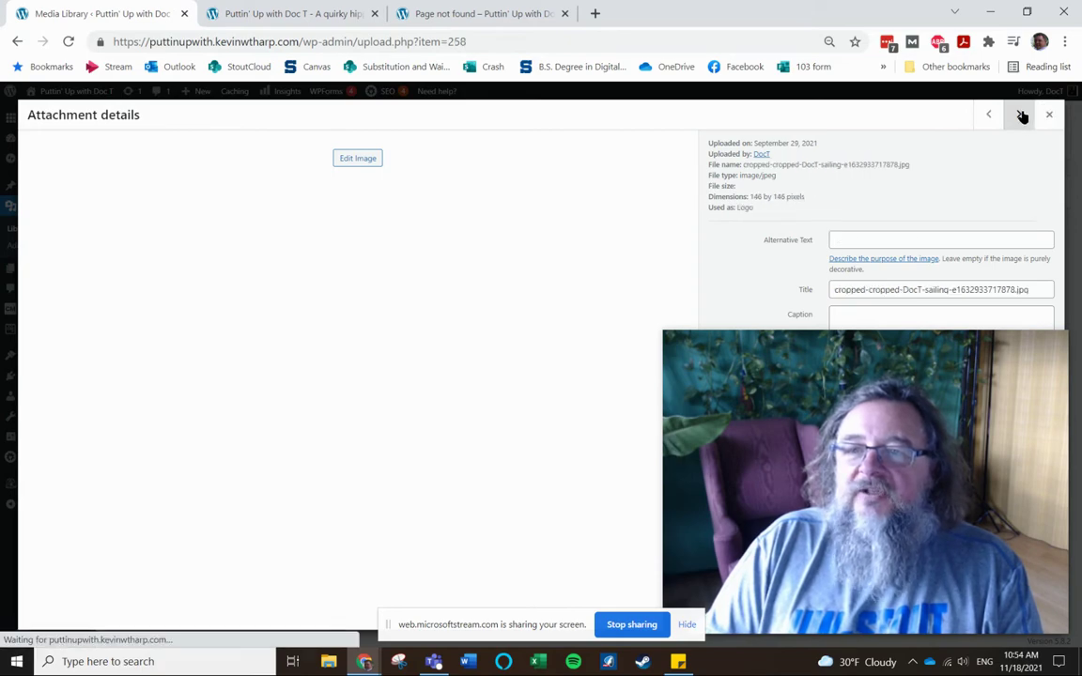
pyautogui.click(1022, 114)
pyautogui.click(1021, 115)
pyautogui.click(1021, 115)
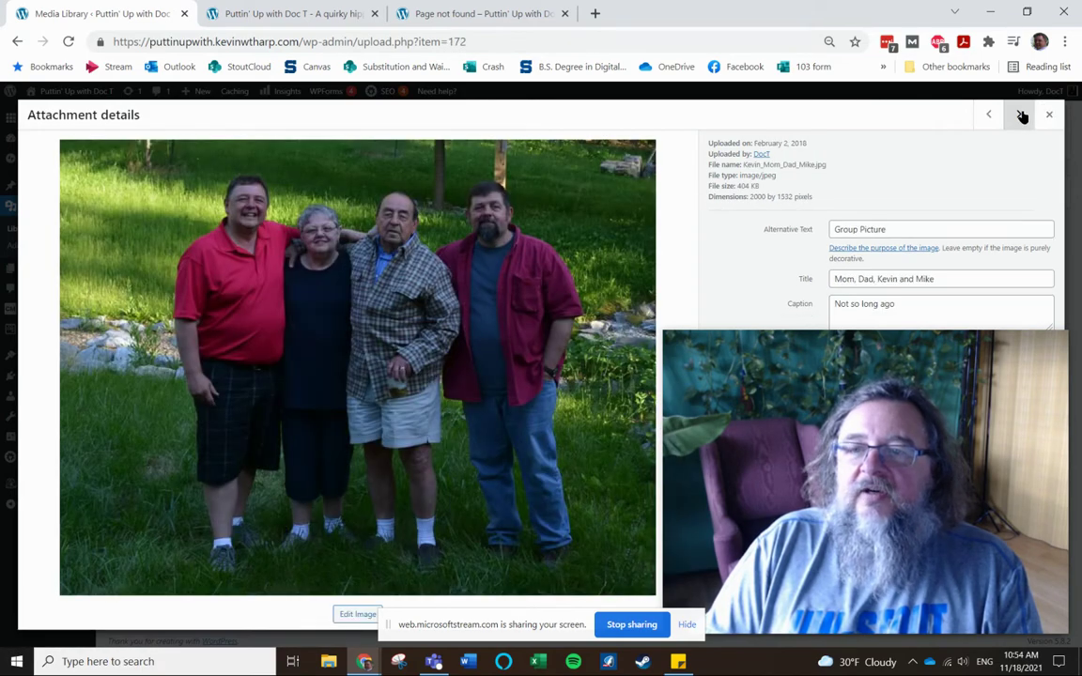
pyautogui.click(1022, 115)
pyautogui.click(1022, 114)
pyautogui.click(1022, 114)
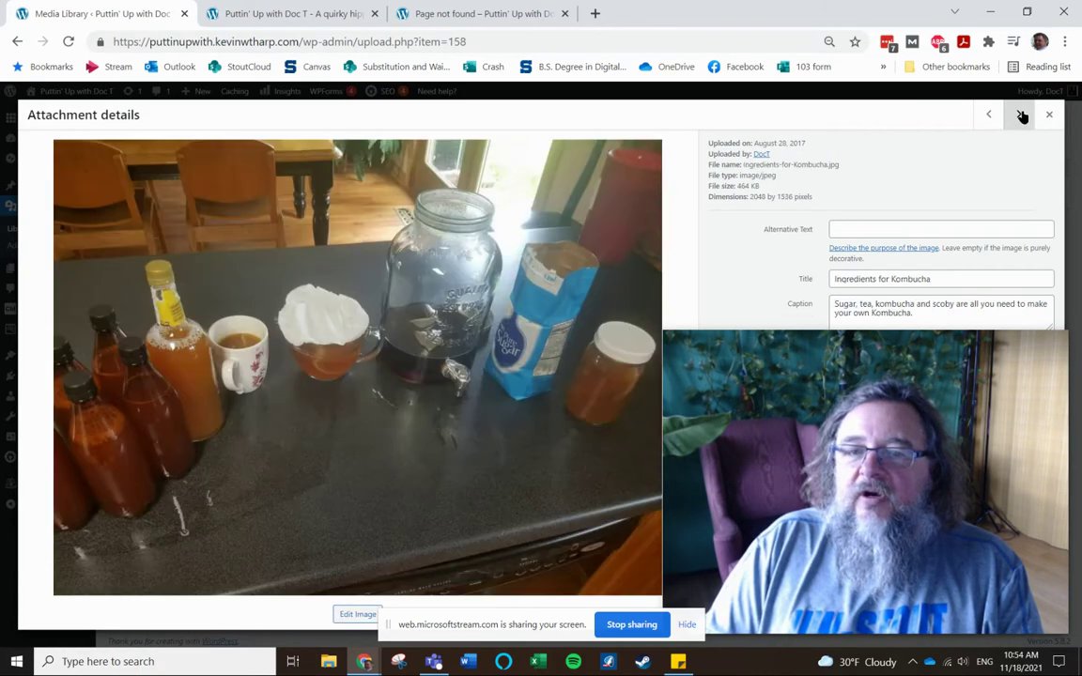
pyautogui.click(1021, 115)
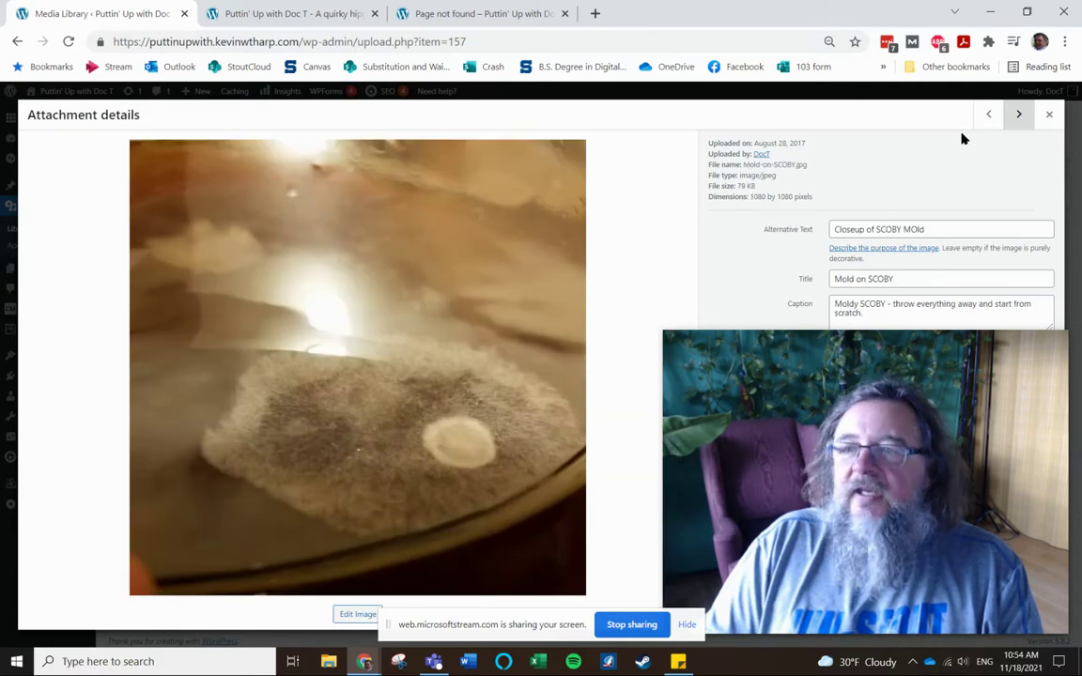
pyautogui.click(1050, 114)
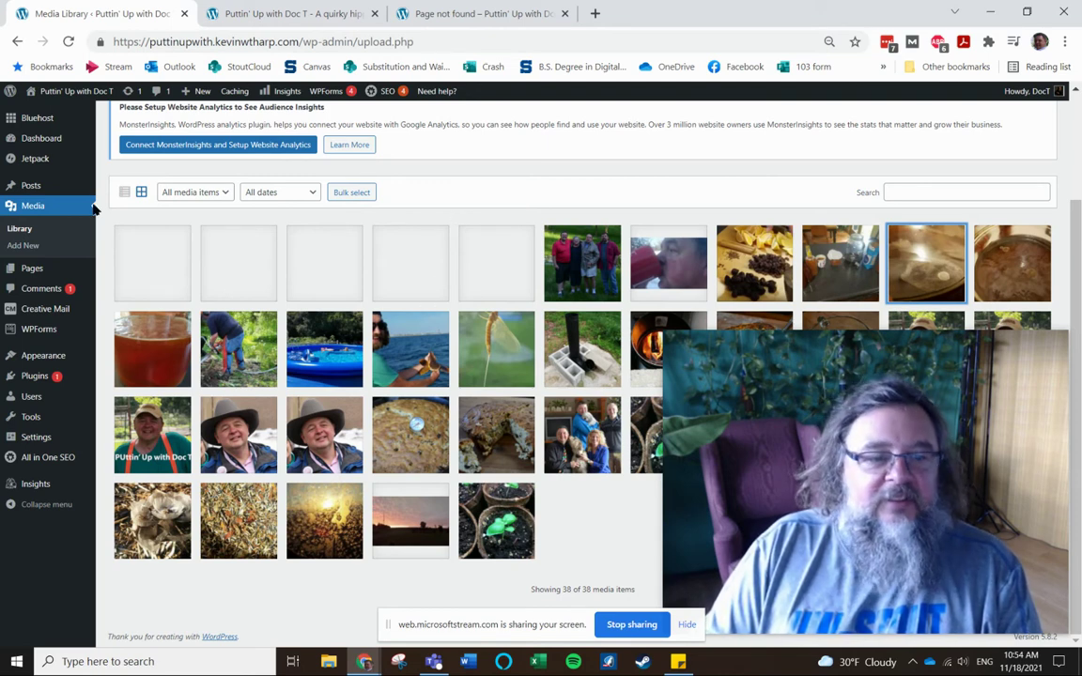
pyautogui.click(34, 422)
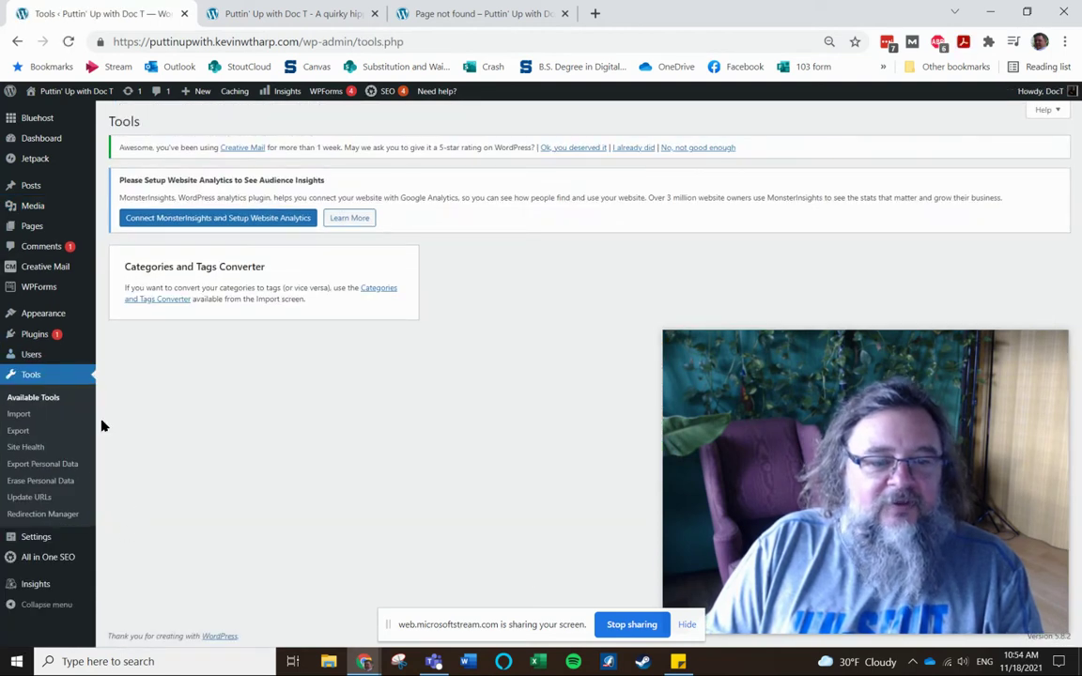
pyautogui.click(31, 497)
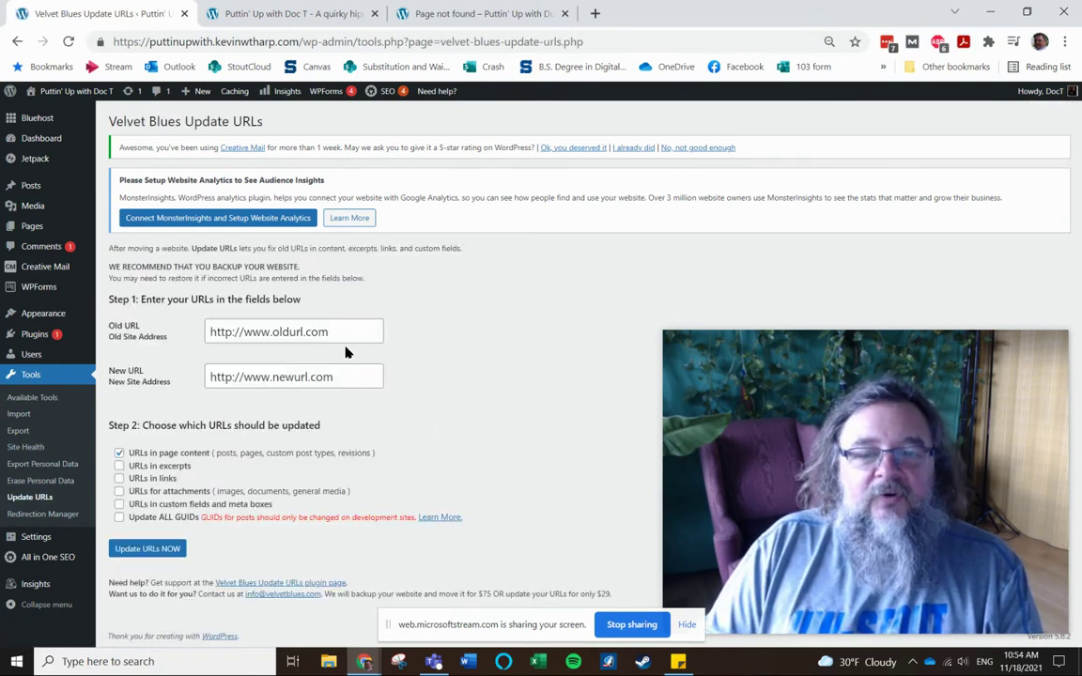
pyautogui.click(293, 333)
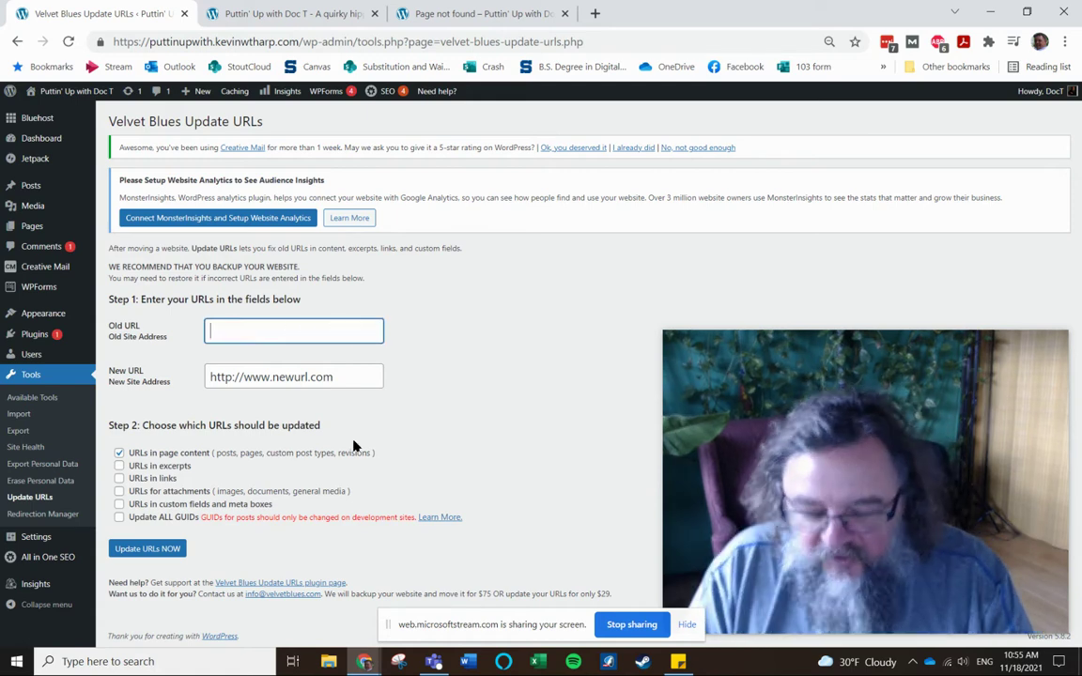
pyautogui.write('http://')
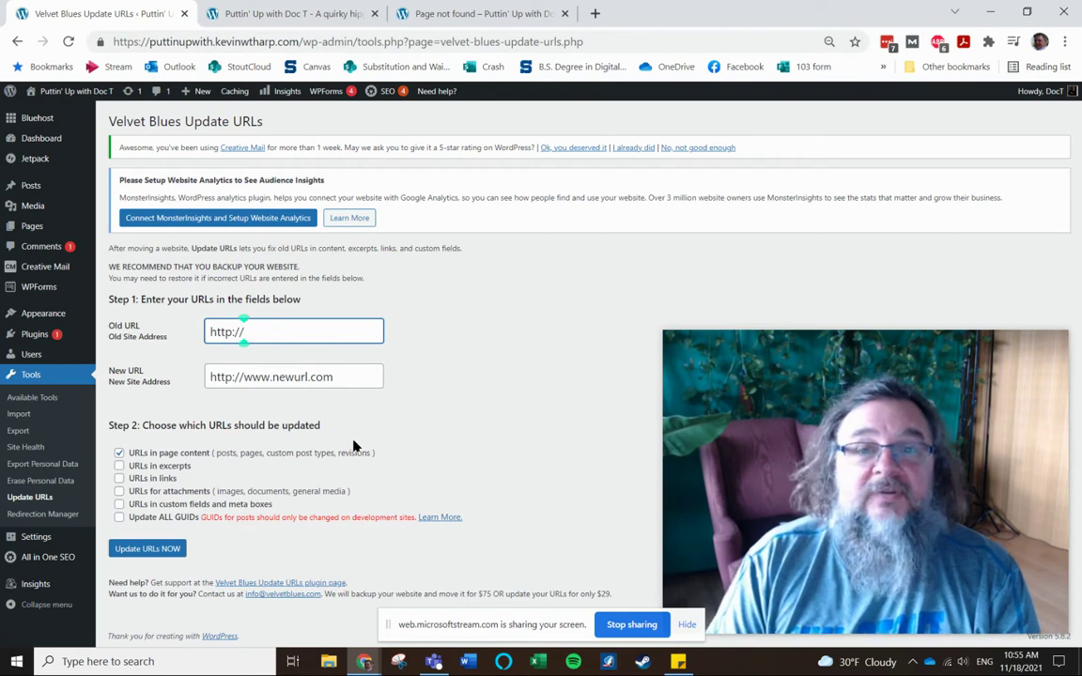
pyautogui.write('puttingupwith')
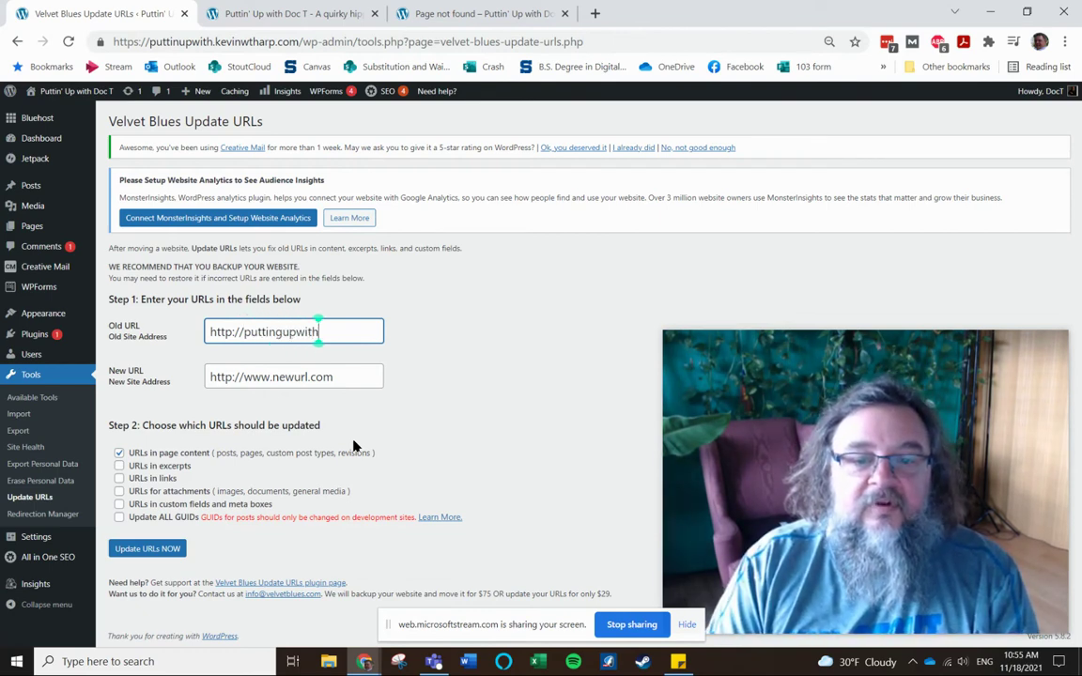
pyautogui.write('.kevinw')
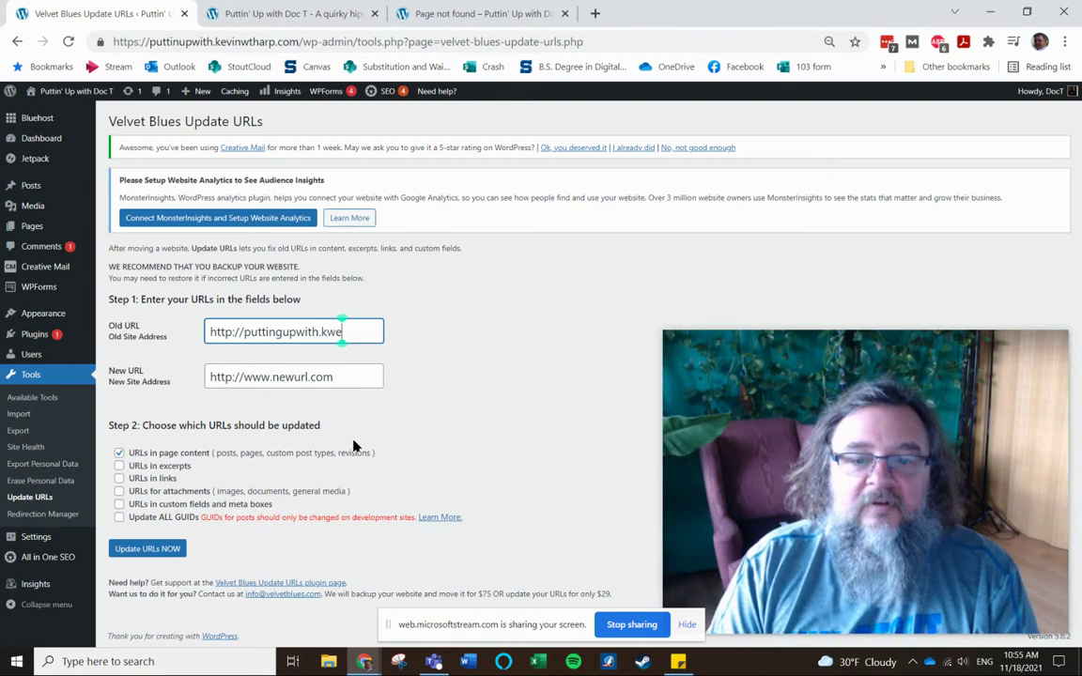
pyautogui.write('tharp.com')
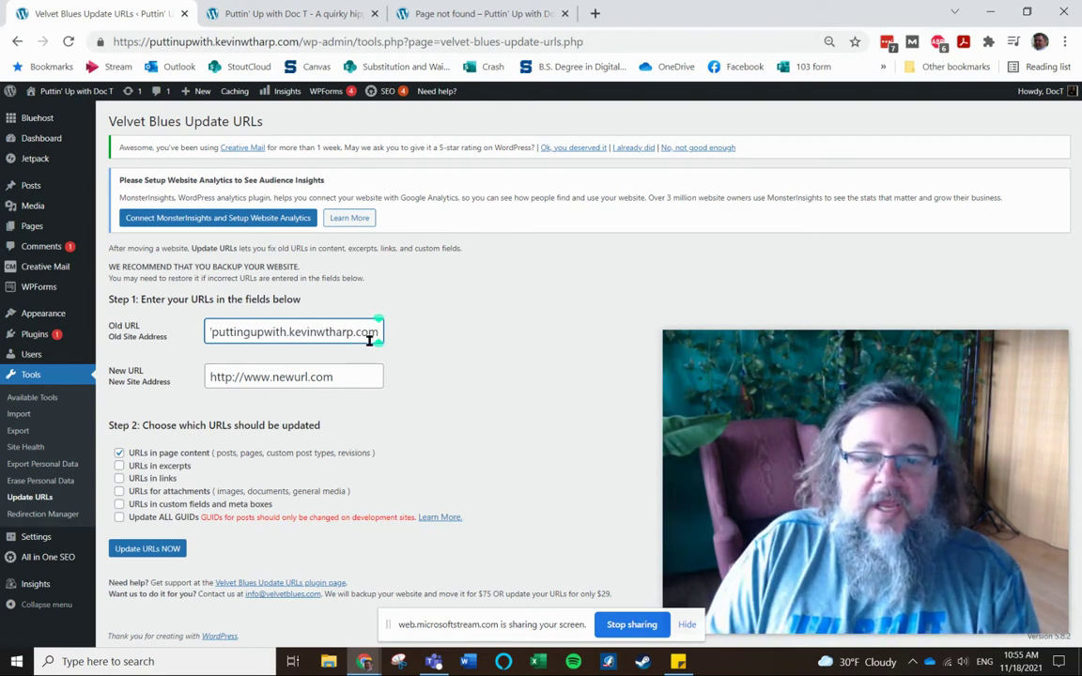
pyautogui.moveTo(370, 340); pyautogui.dragTo(178, 341)
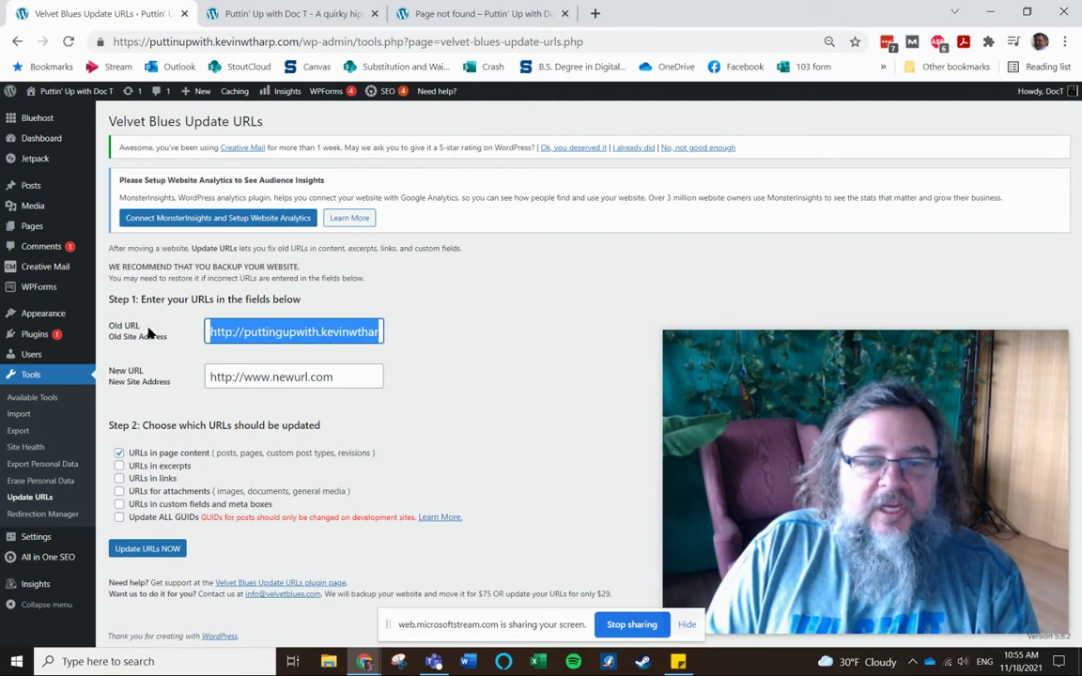
pyautogui.click(373, 377)
pyautogui.hotkey('ctrl', 'v')
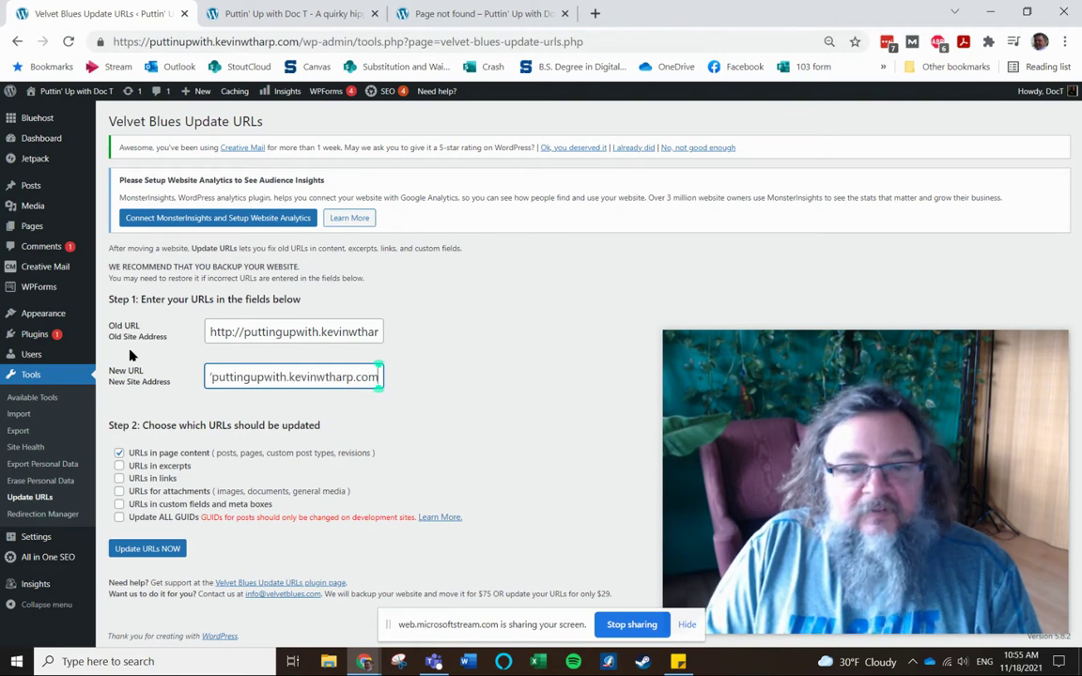
pyautogui.moveTo(242, 375); pyautogui.dragTo(169, 386)
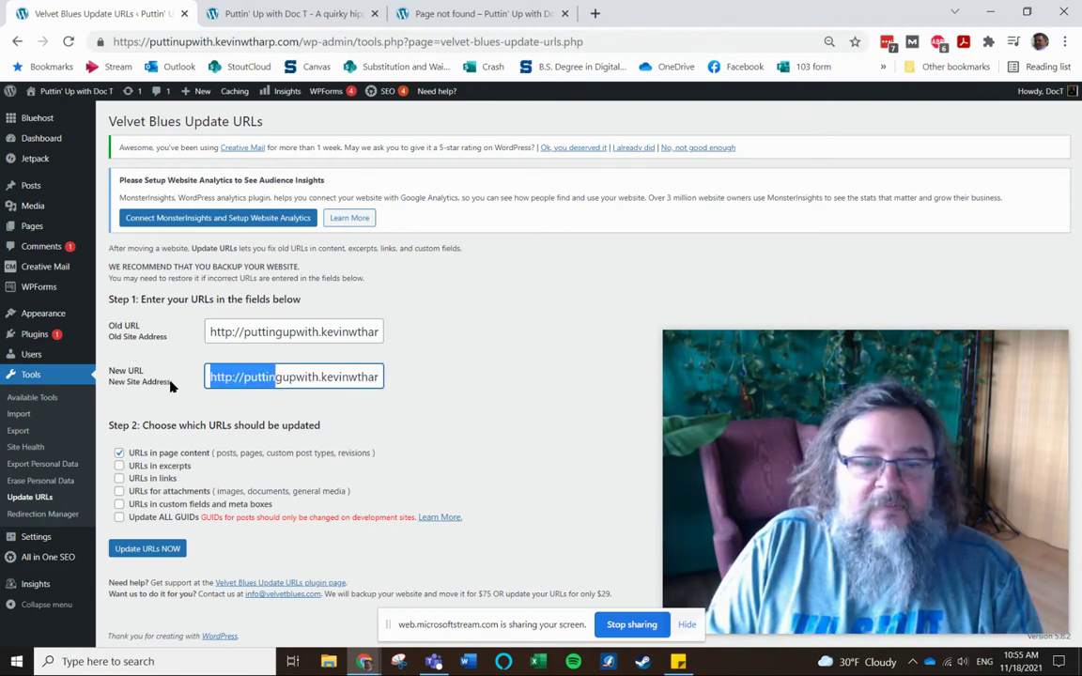
pyautogui.click(232, 377)
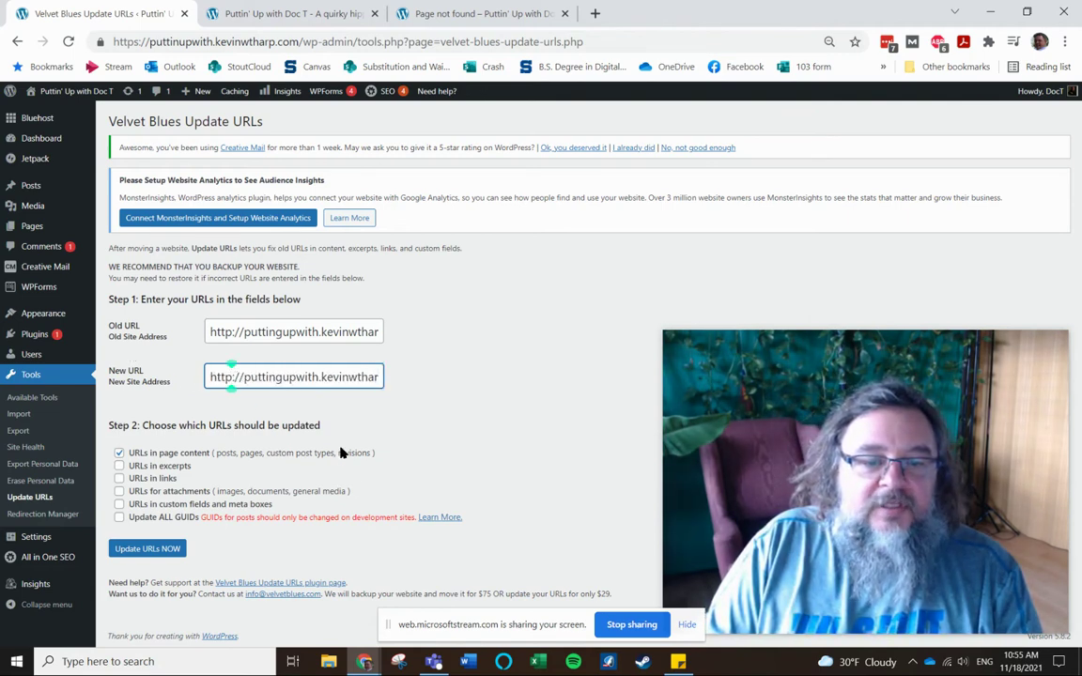
pyautogui.write('s')
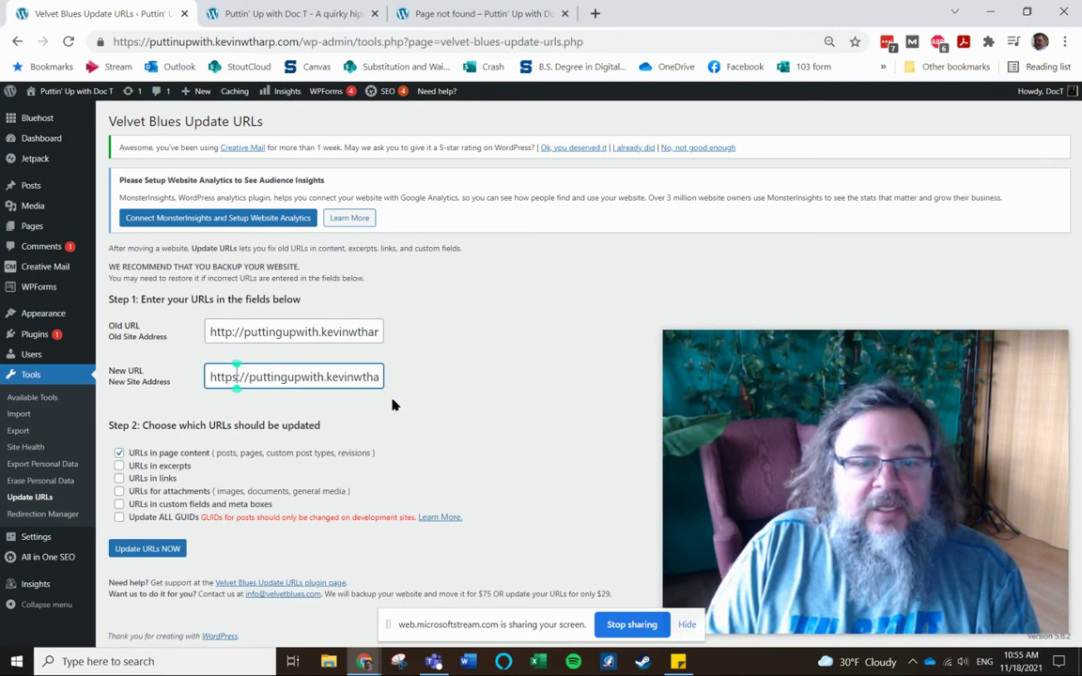
pyautogui.click(461, 379)
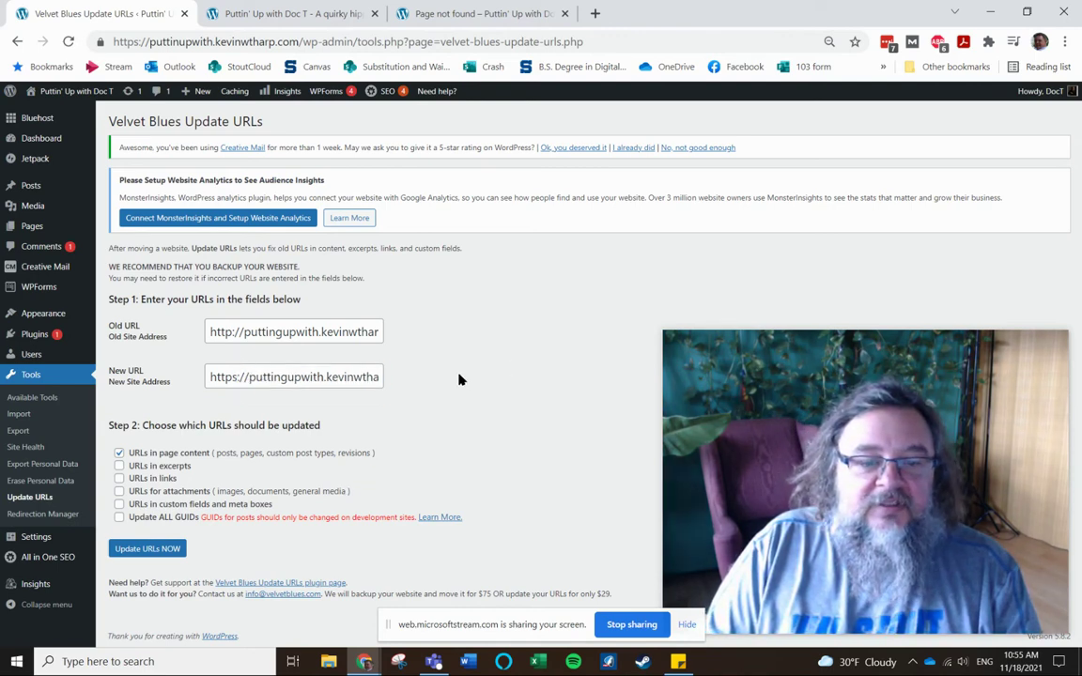
# Step: Try to update the URLs in page content, excerpts, links, attachments, and custom fields and meta boxes, and review the results
pyautogui.click(120, 467)
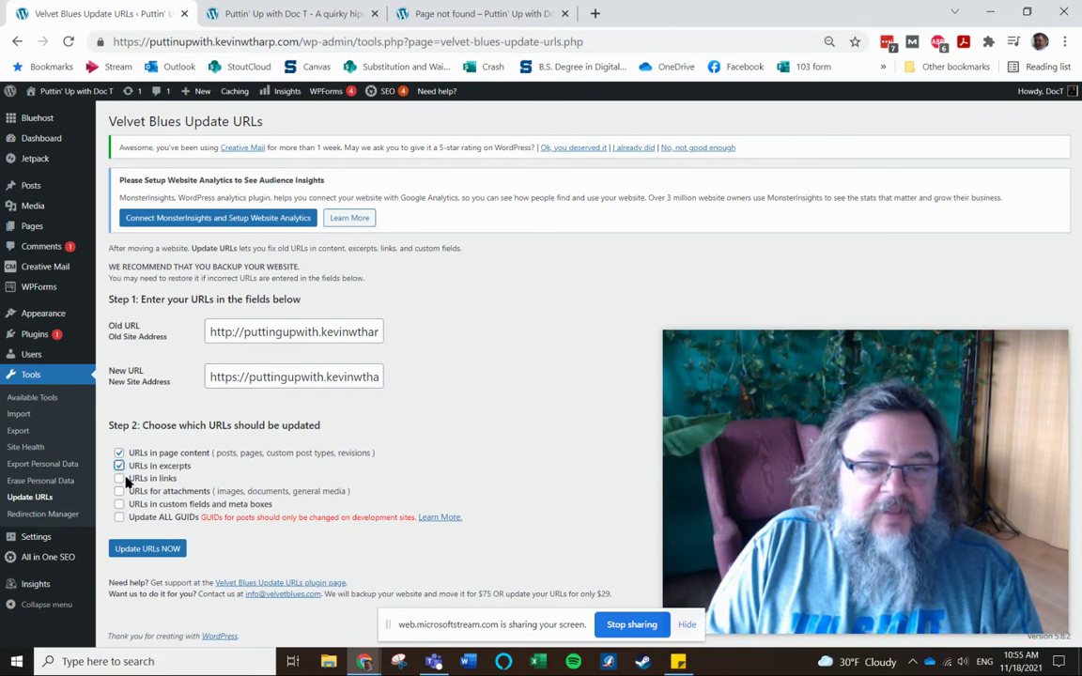
pyautogui.click(119, 479)
pyautogui.click(120, 491)
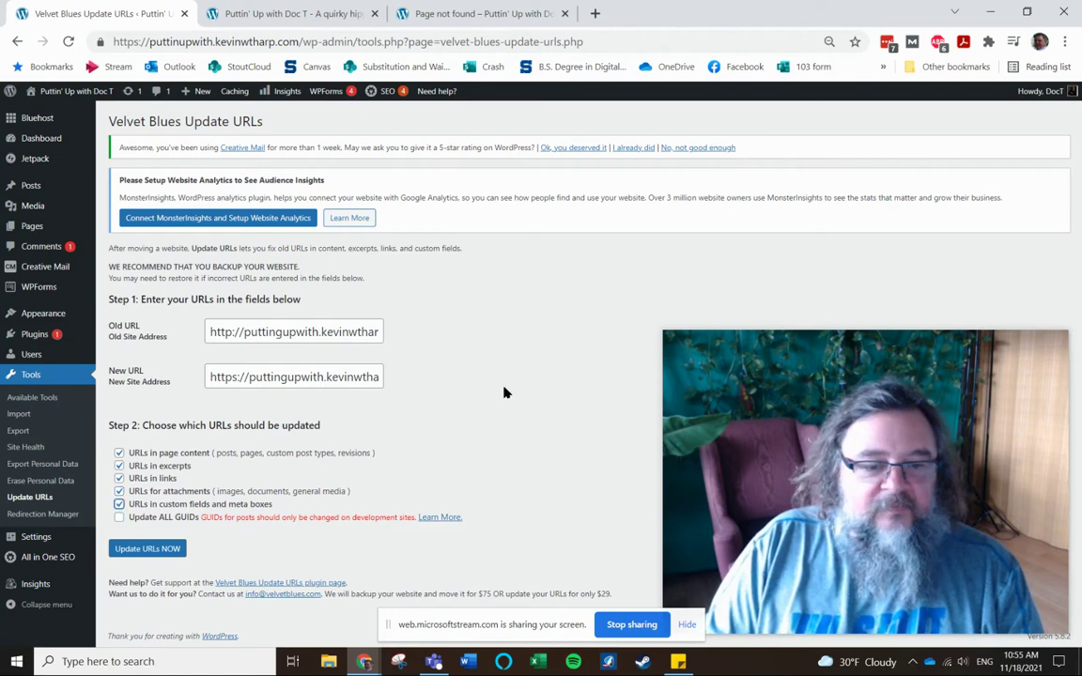
pyautogui.click(165, 551)
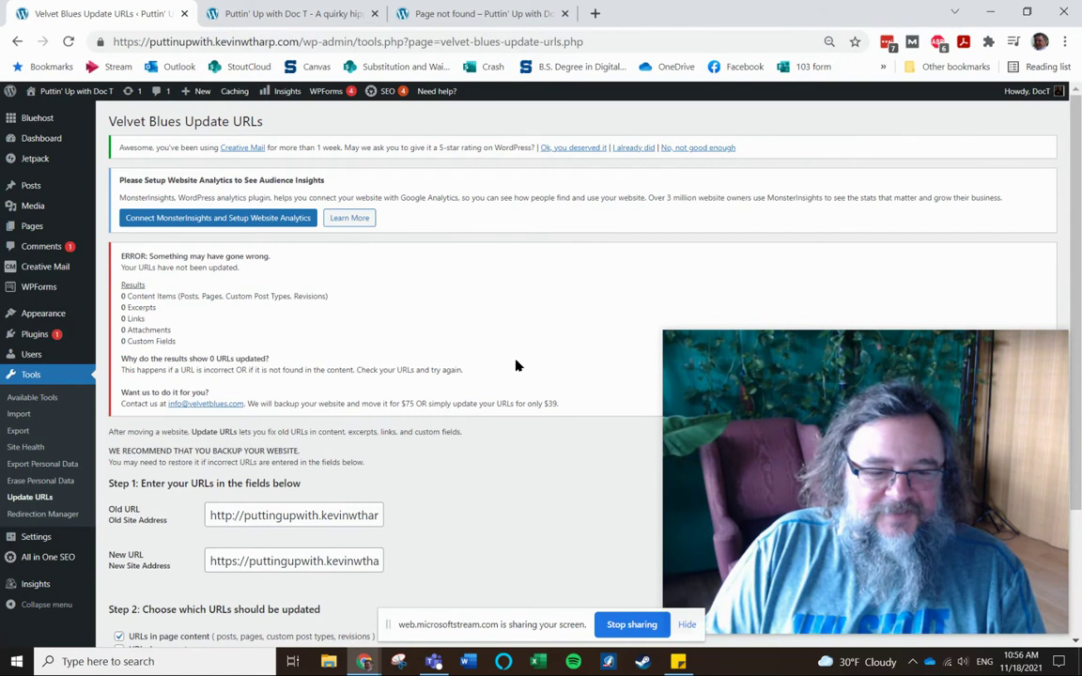
pyautogui.scroll(-3, 515, 351)
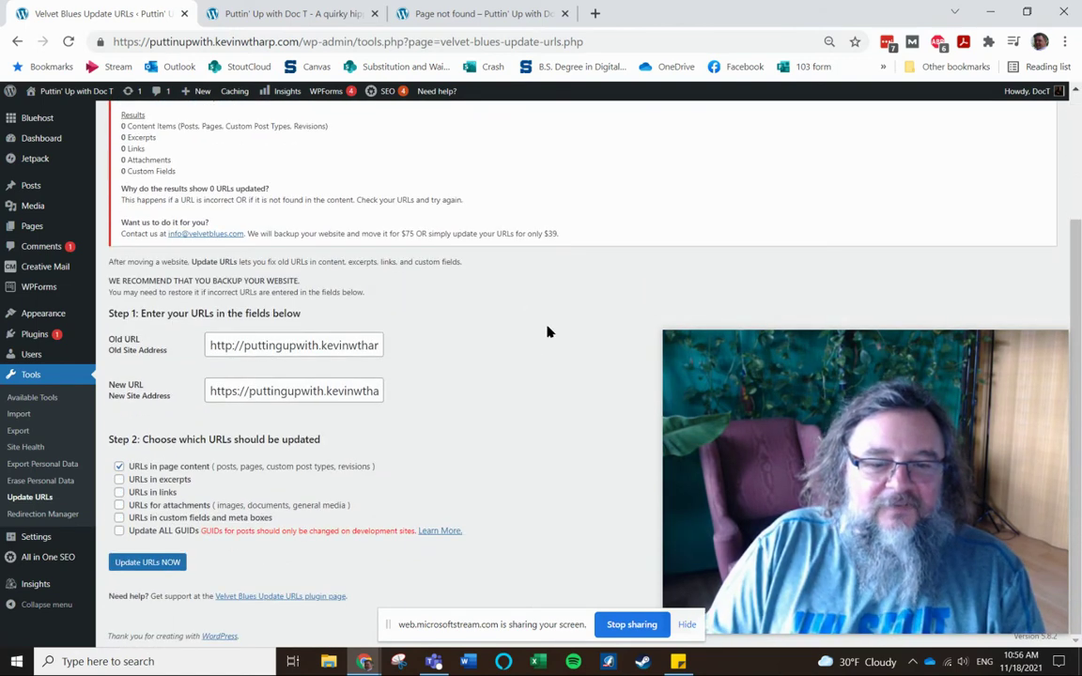
pyautogui.scroll(3, 541, 342)
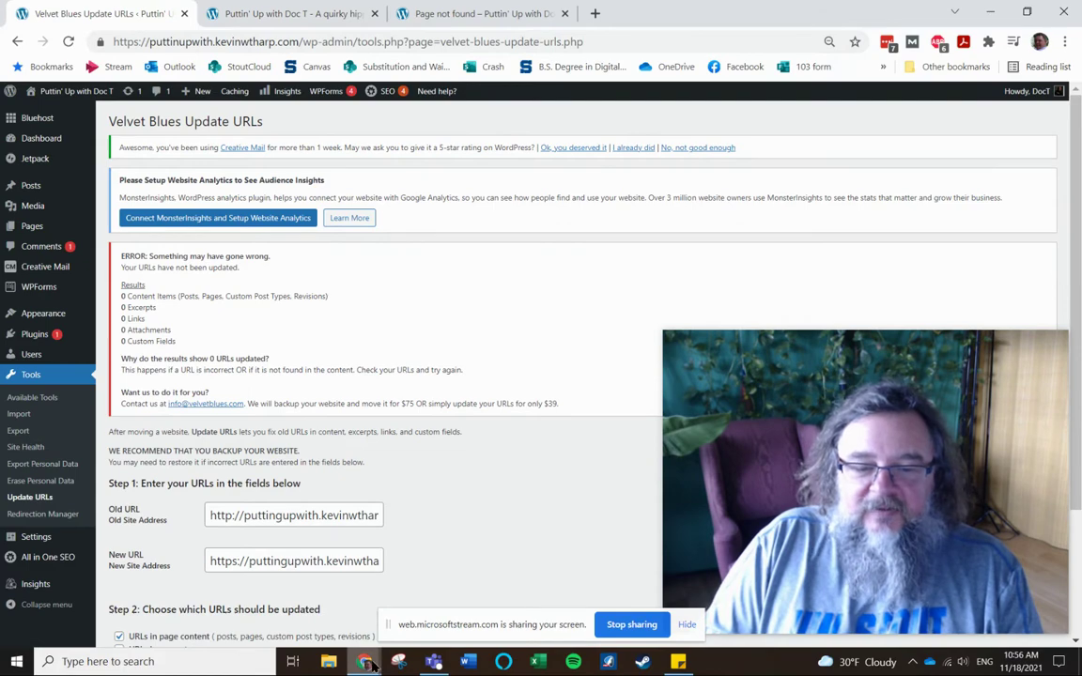
# Step: Bring up the incognito window and check the front page's header for the missing logo
pyautogui.moveTo(372, 665)
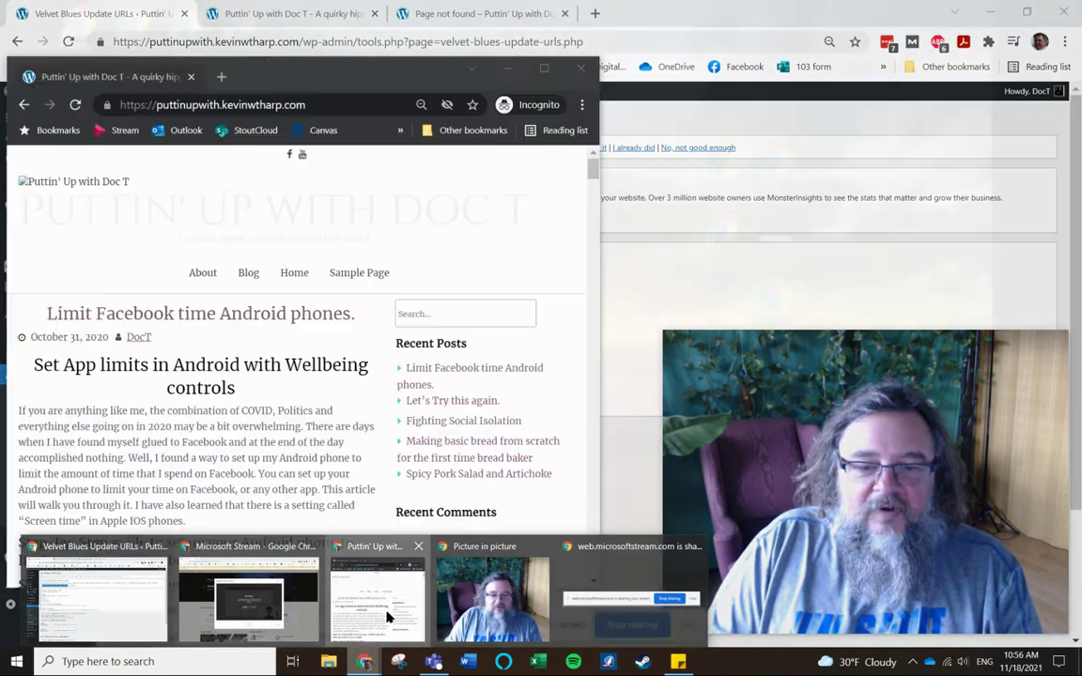
pyautogui.click(388, 617)
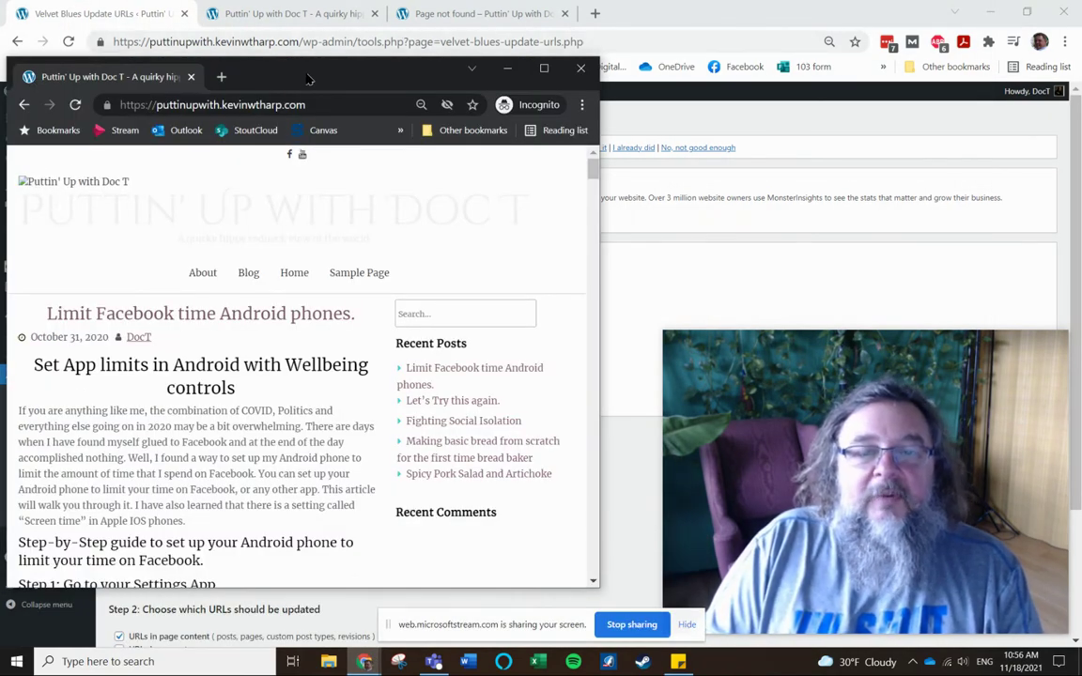
pyautogui.moveTo(310, 77); pyautogui.dragTo(446, 70)
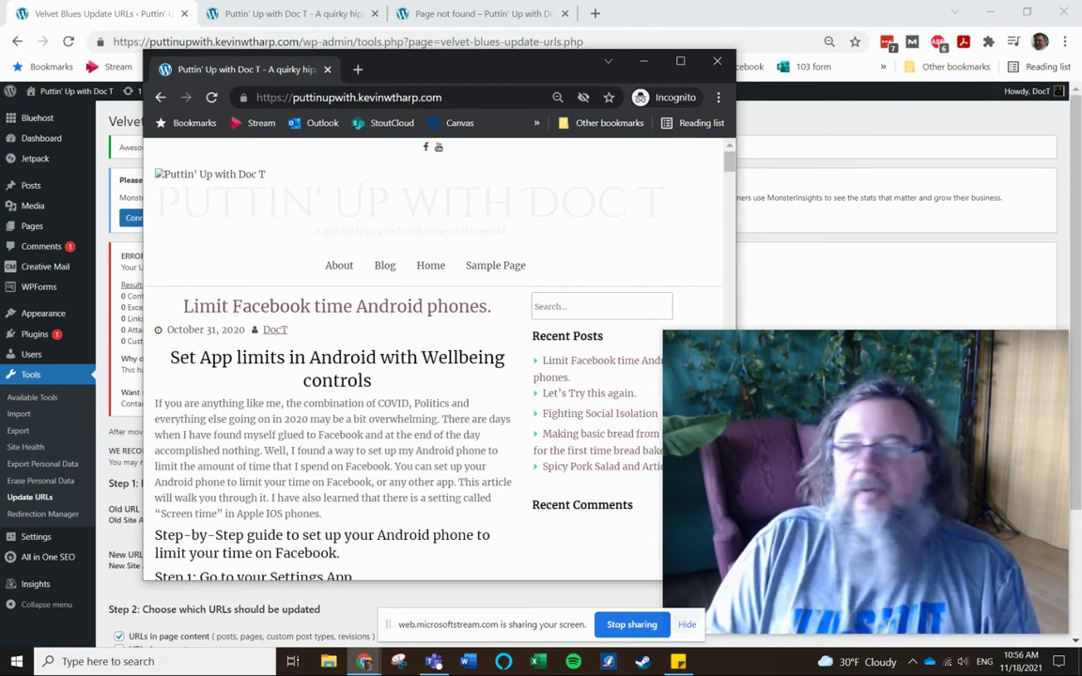
pyautogui.hotkey('ctrl', 'w')
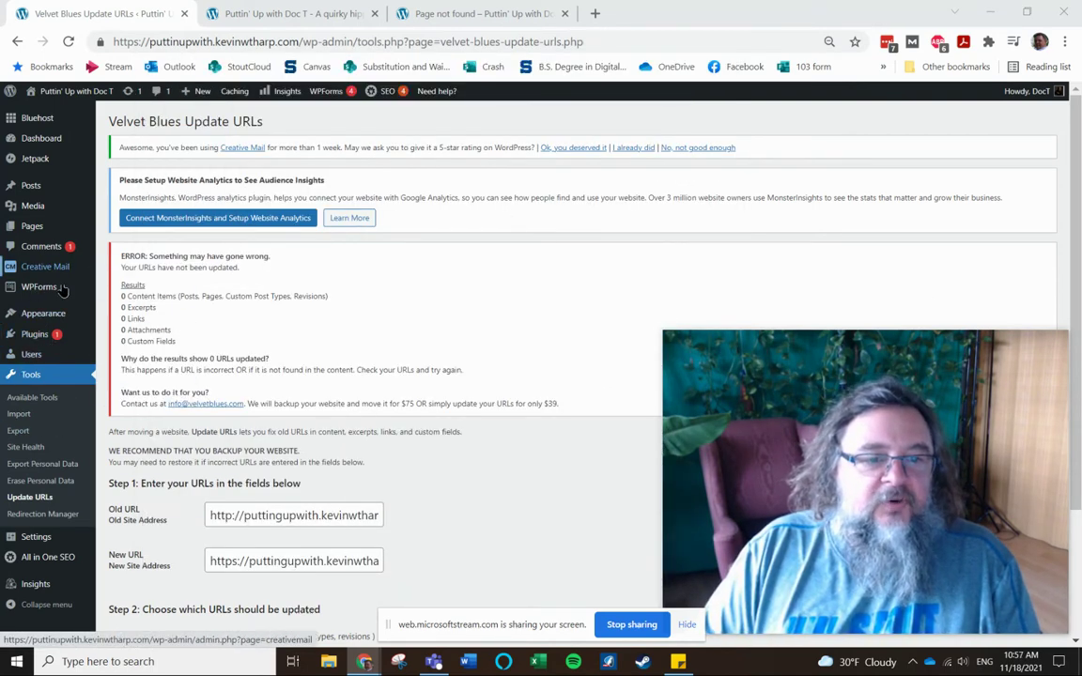
# Step: Open the installed themes in the dashboard and check the missing header logo on the live site again
pyautogui.moveTo(47, 317)
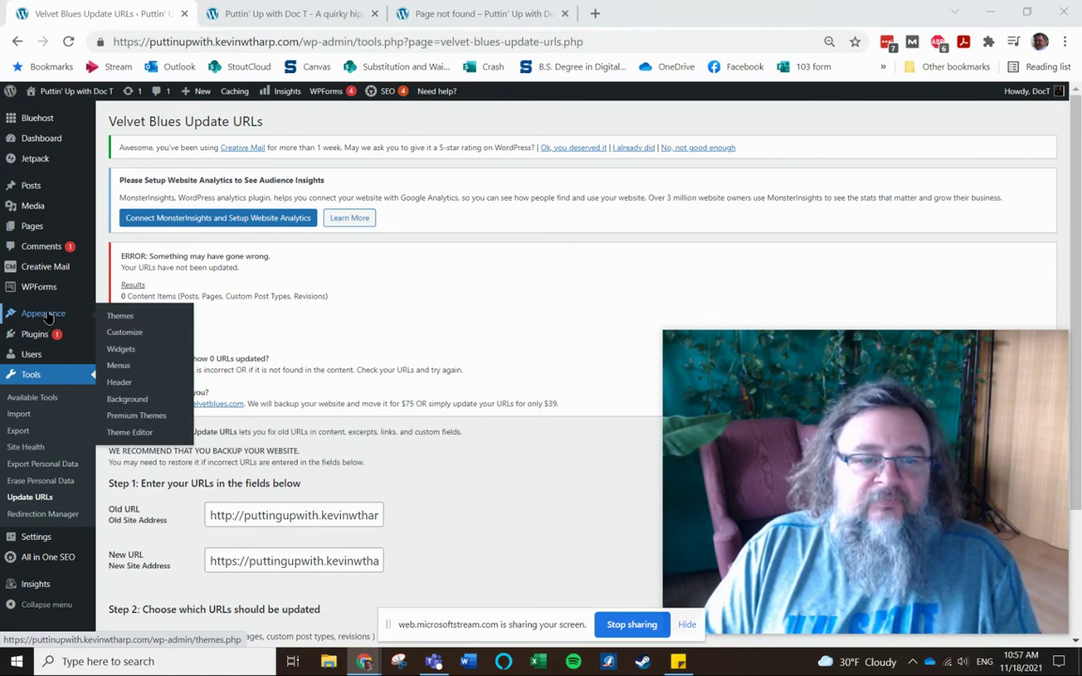
pyautogui.click(47, 318)
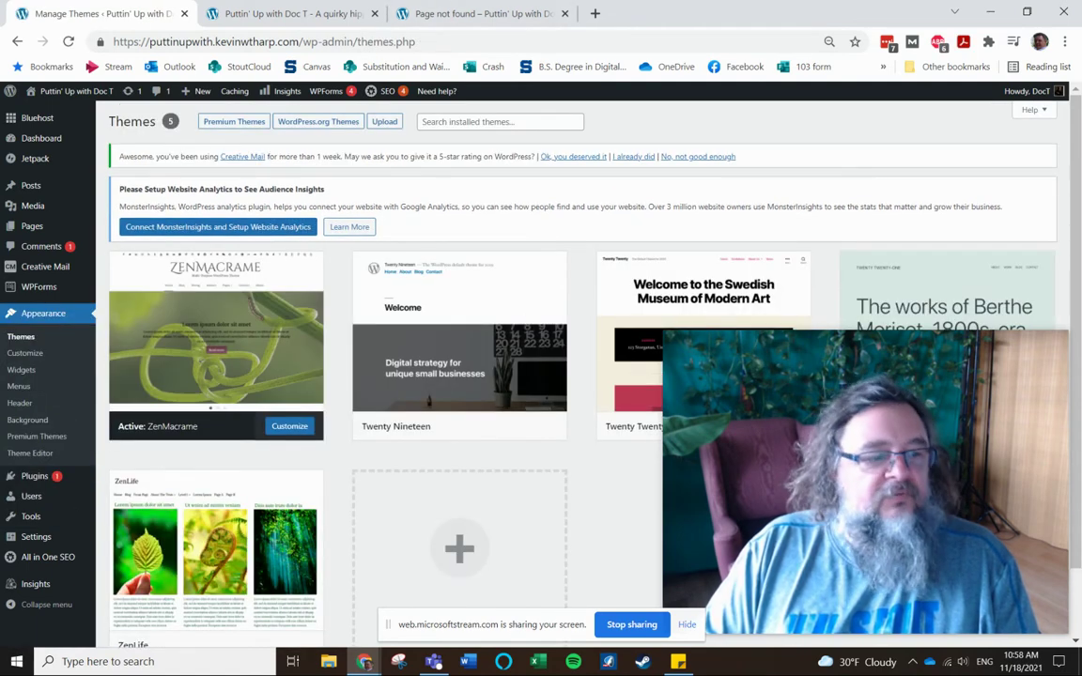
pyautogui.moveTo(418, 674); pyautogui.dragTo(410, 140)
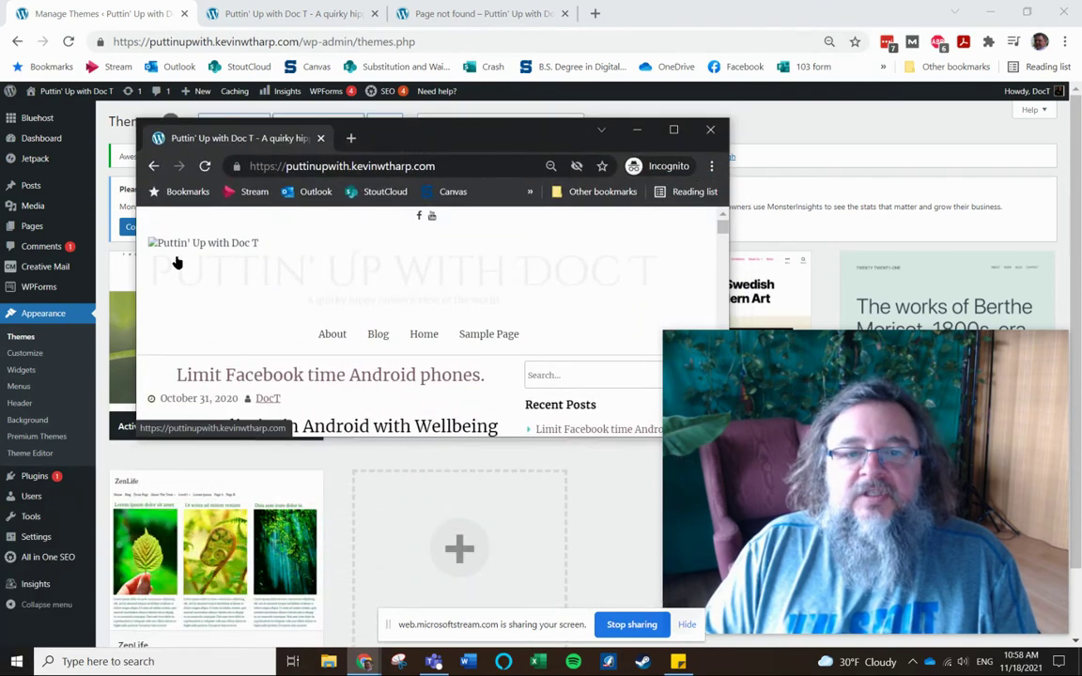
pyautogui.moveTo(493, 135); pyautogui.dragTo(0, 291)
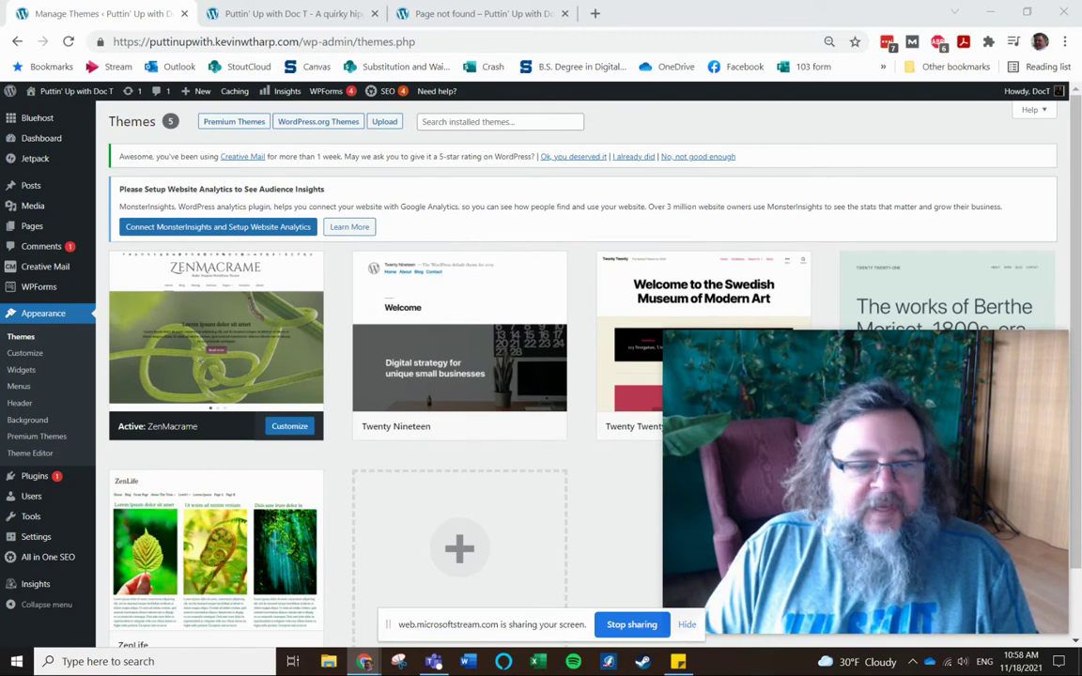
# Step: Customize the active ZenMacrame theme's Site Identity and open the media library for changing the logo
pyautogui.click(21, 354)
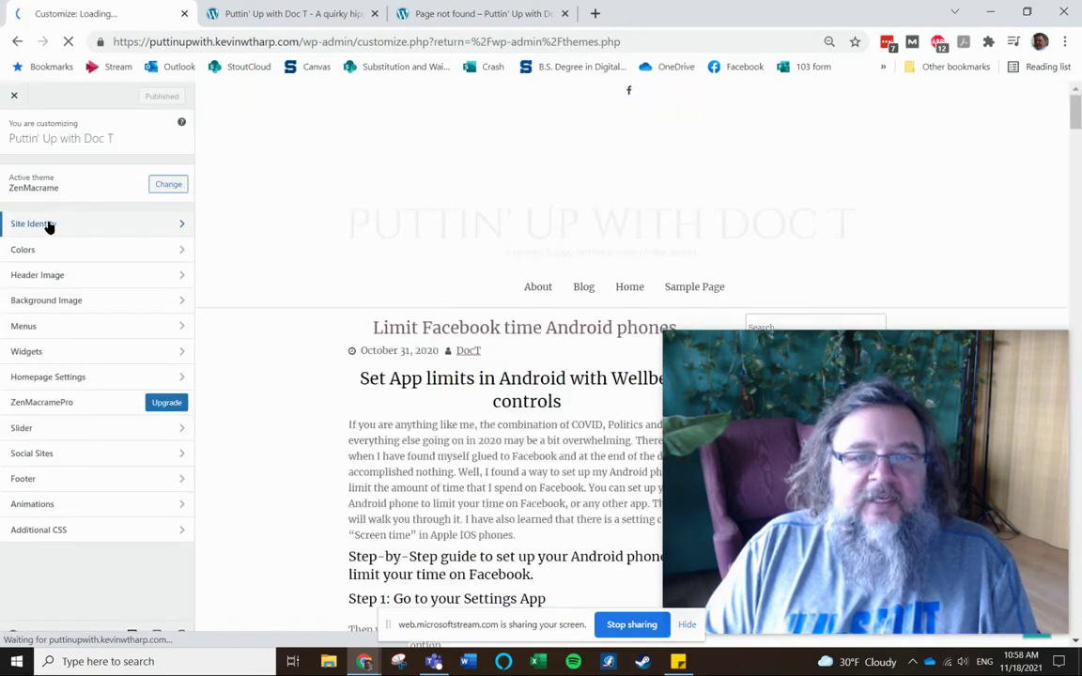
pyautogui.click(49, 222)
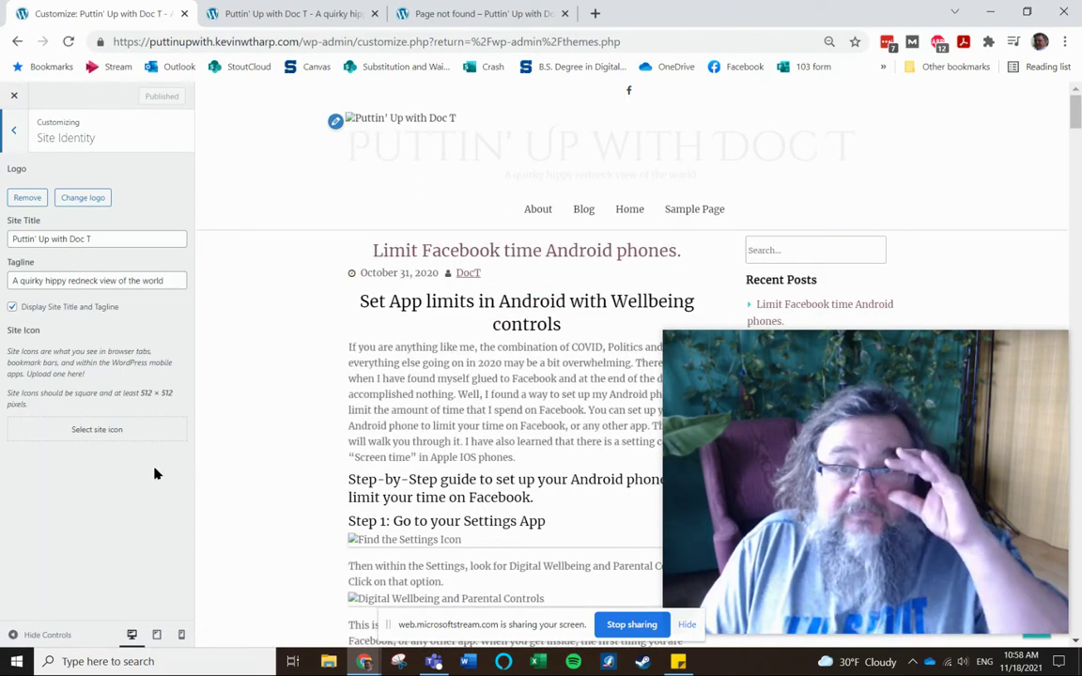
pyautogui.click(85, 199)
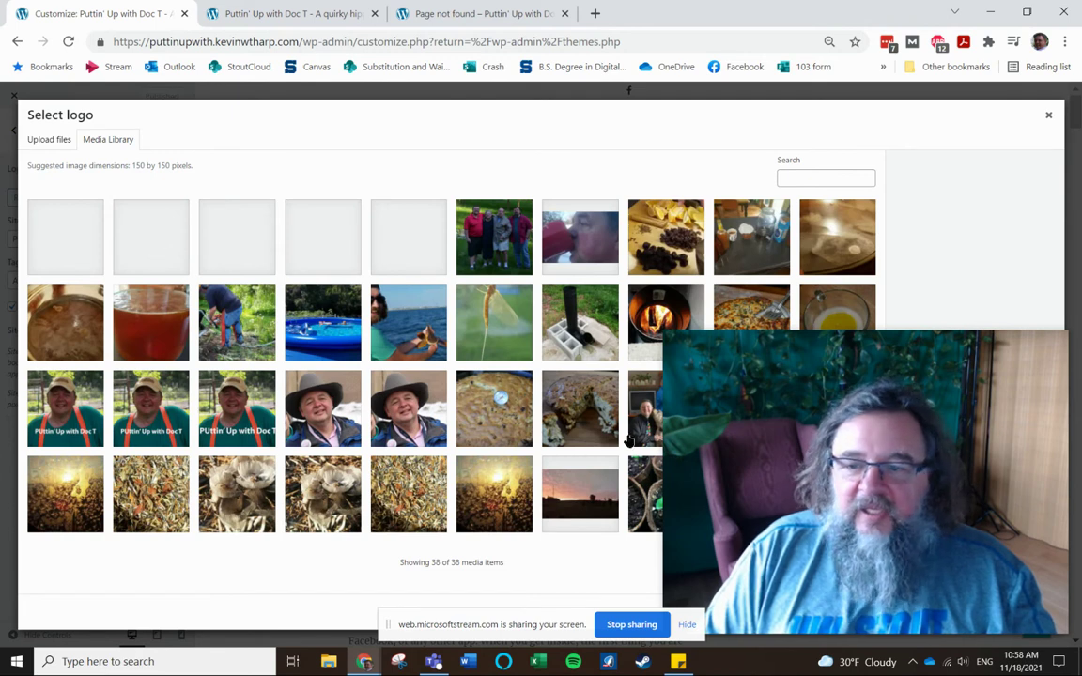
pyautogui.moveTo(946, 354)
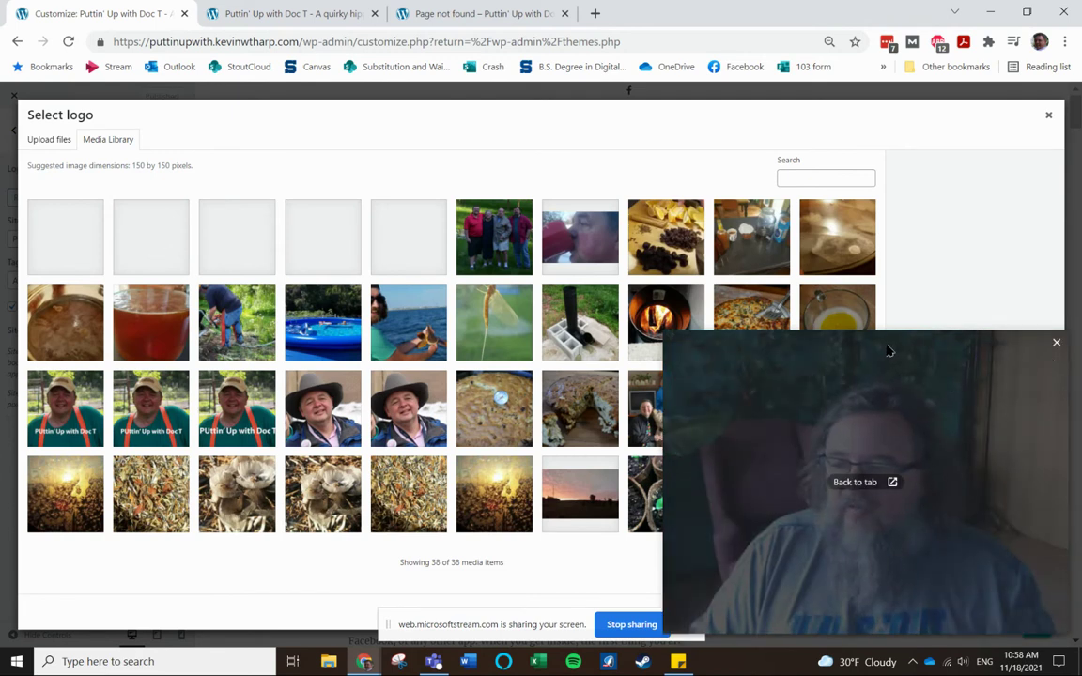
pyautogui.moveTo(885, 347); pyautogui.dragTo(1081, 315)
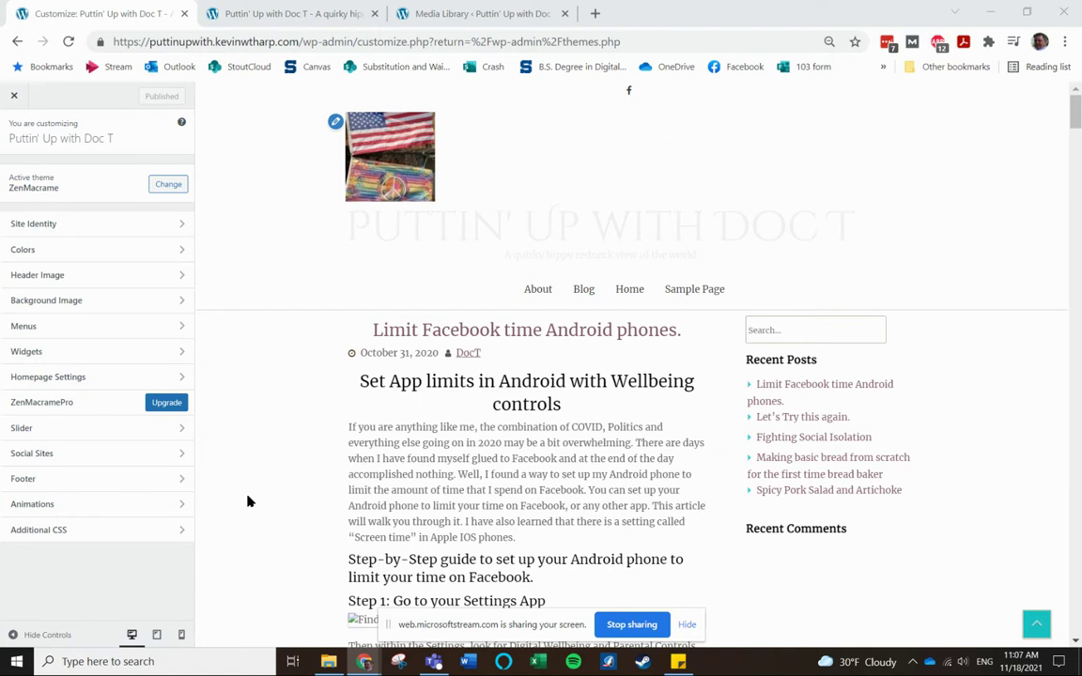
# Step: Maximize the incognito window, reload the front page, and check the header logo there and through the Blog and Home links
pyautogui.moveTo(364, 661)
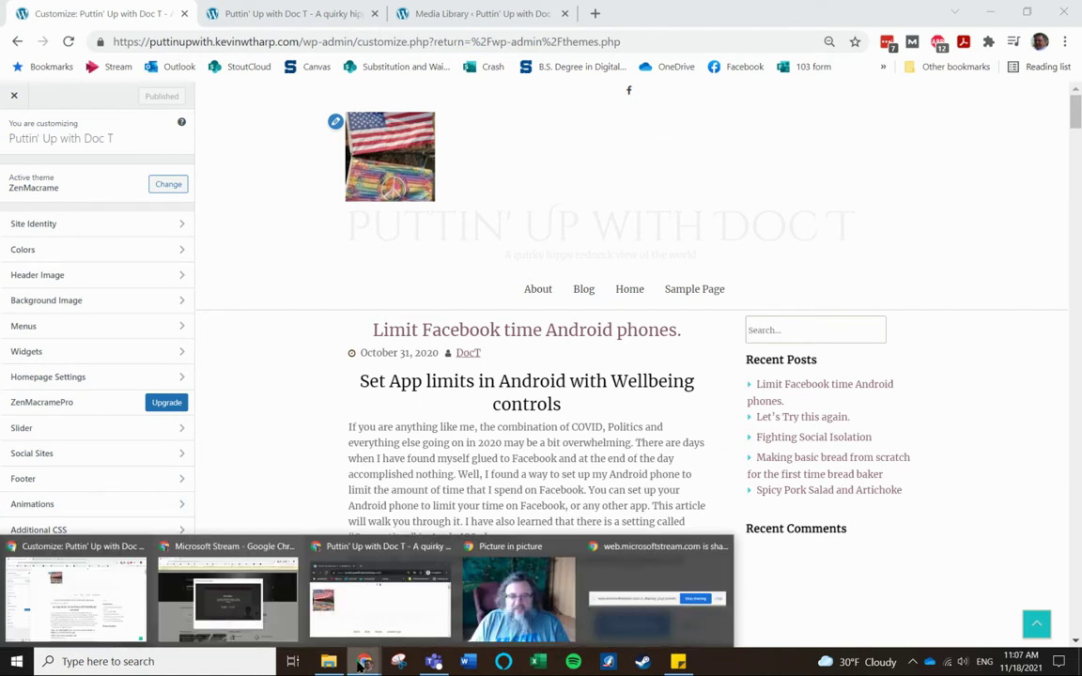
pyautogui.moveTo(460, 611)
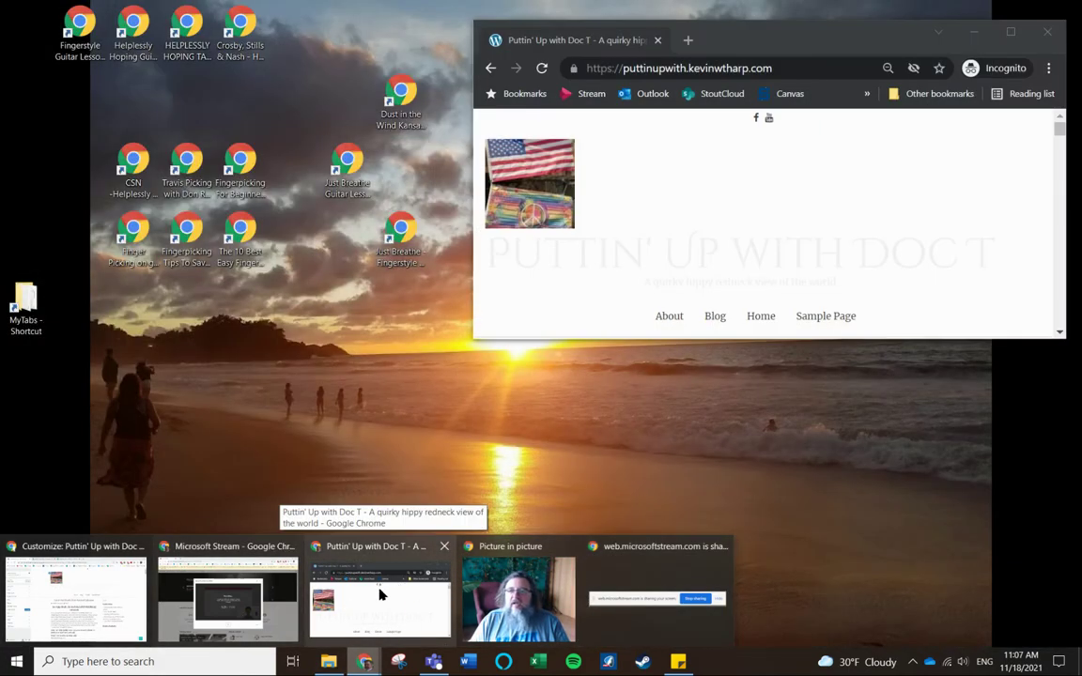
pyautogui.click(375, 596)
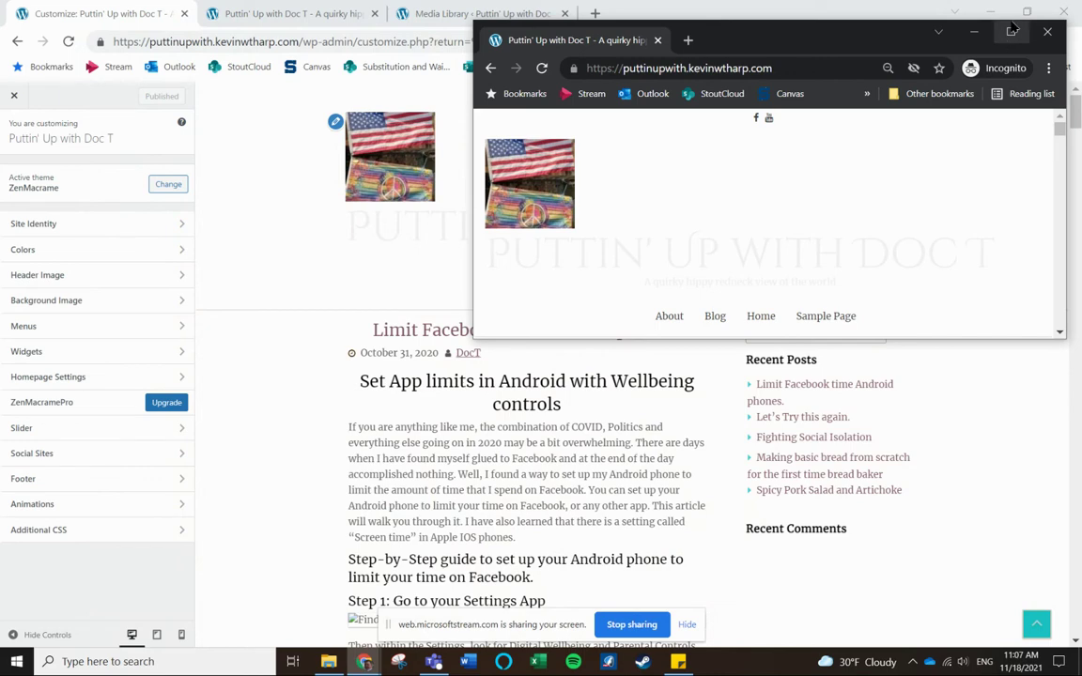
pyautogui.doubleClick(906, 32)
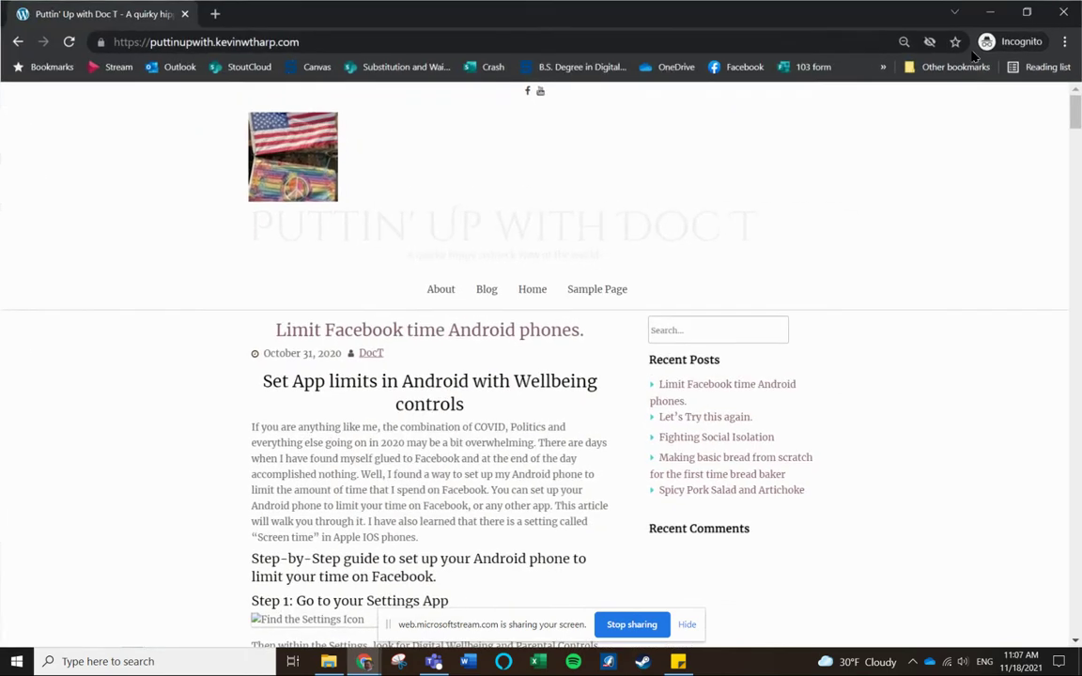
pyautogui.click(68, 42)
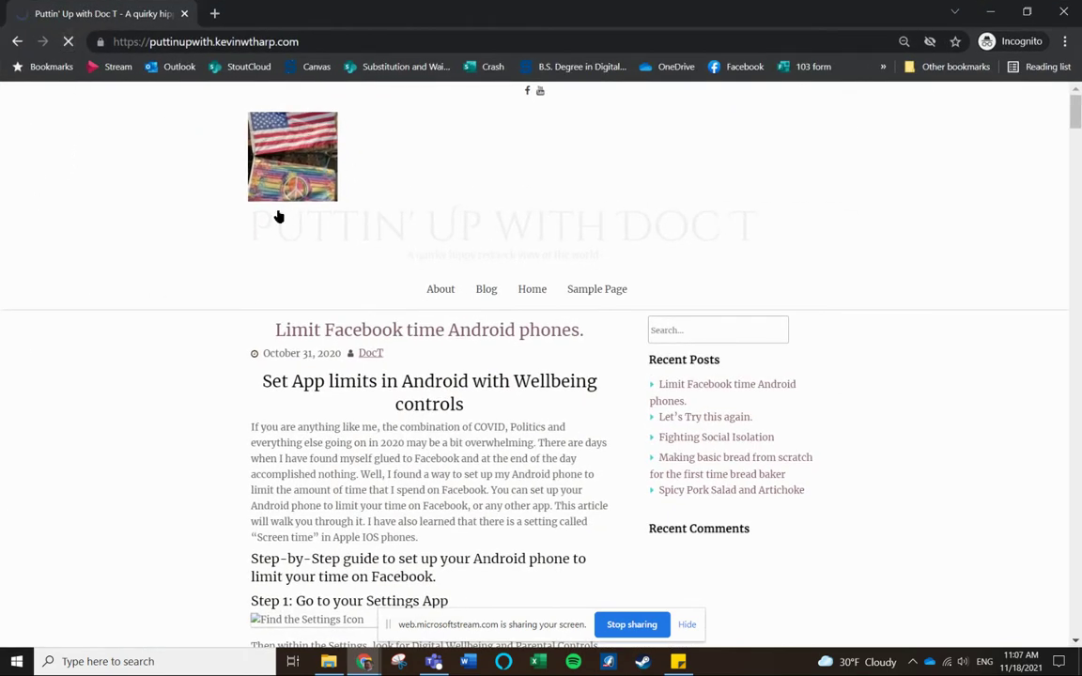
pyautogui.click(486, 292)
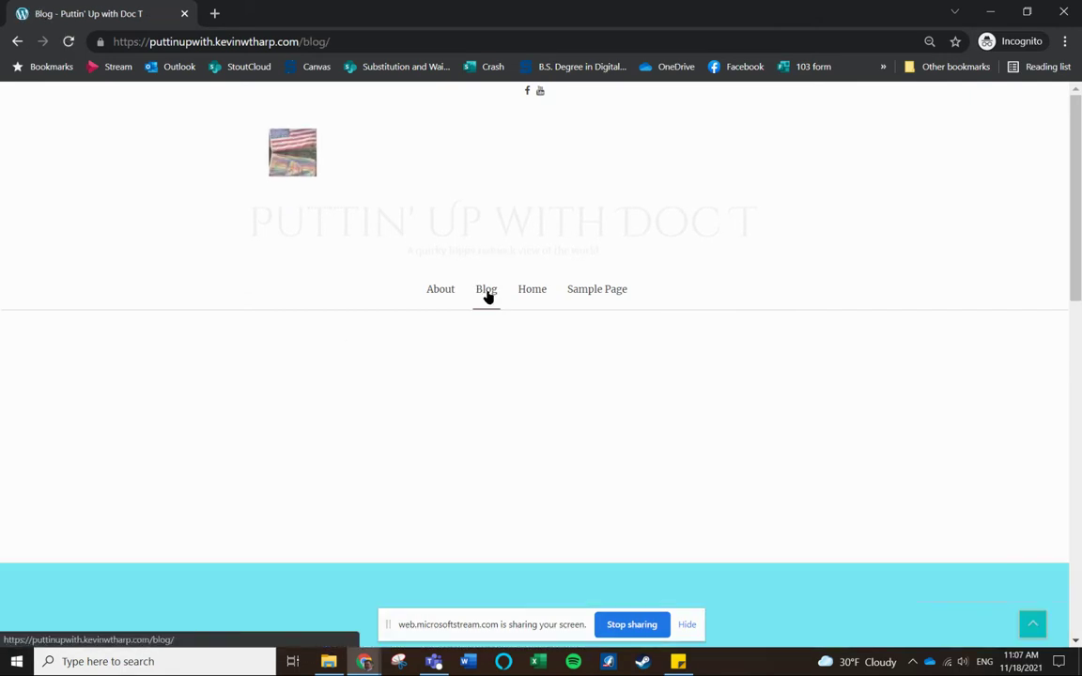
pyautogui.click(531, 291)
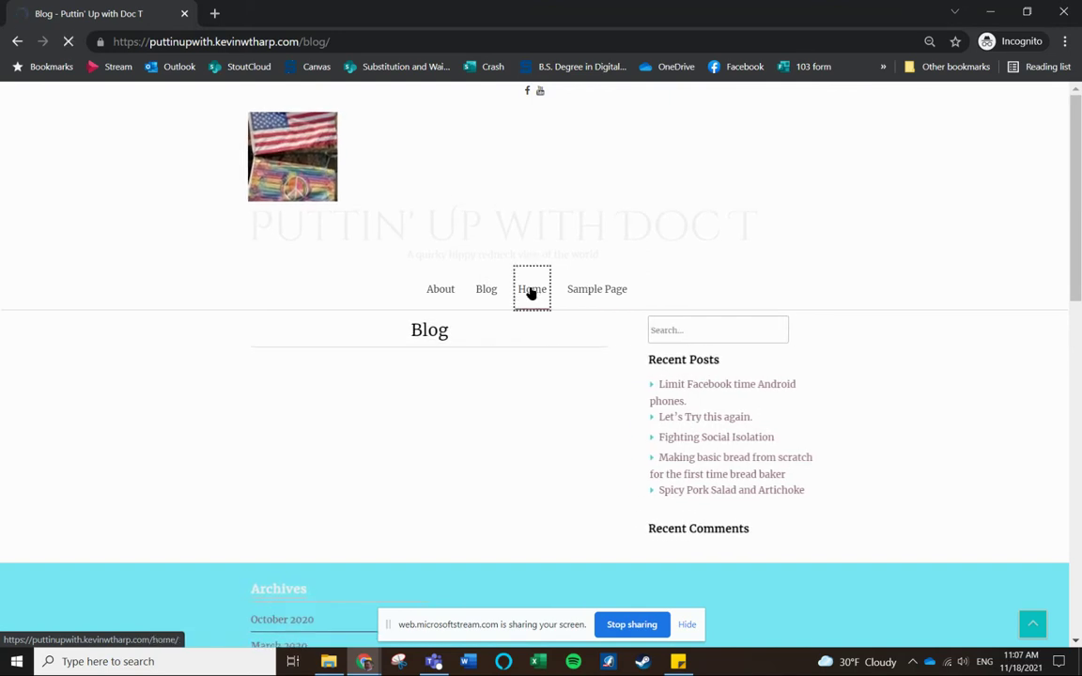
# Step: Open the recent post "Limit Facebook time Android phones." and examine its images from top to bottom
pyautogui.click(728, 386)
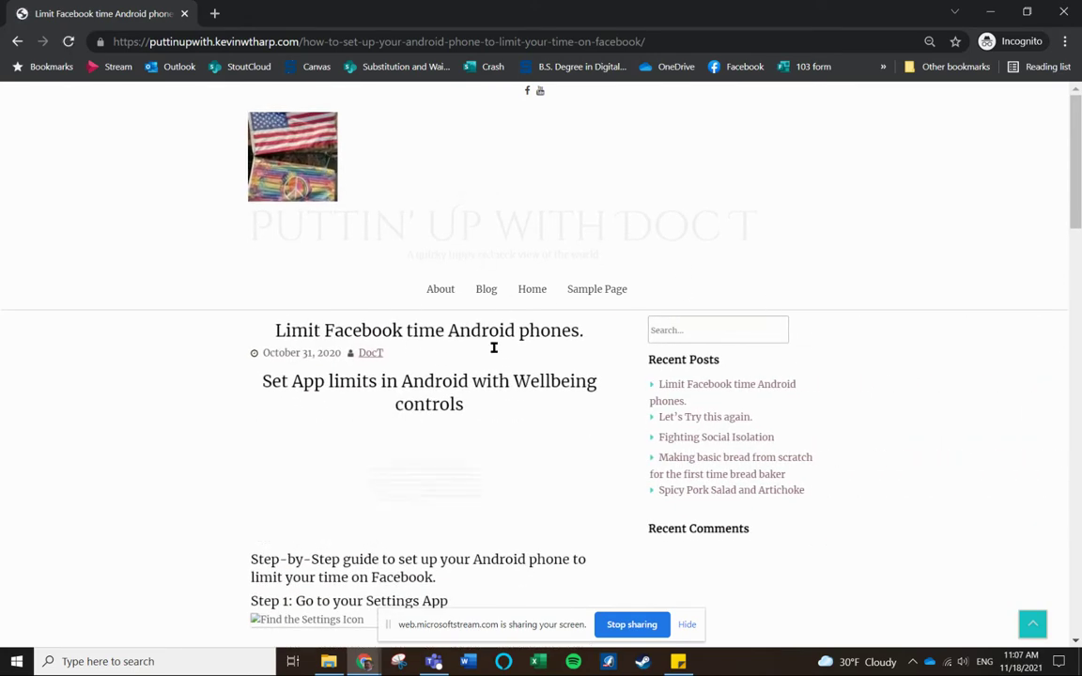
pyautogui.scroll(-1, 202, 399)
pyautogui.scroll(-2, 203, 400)
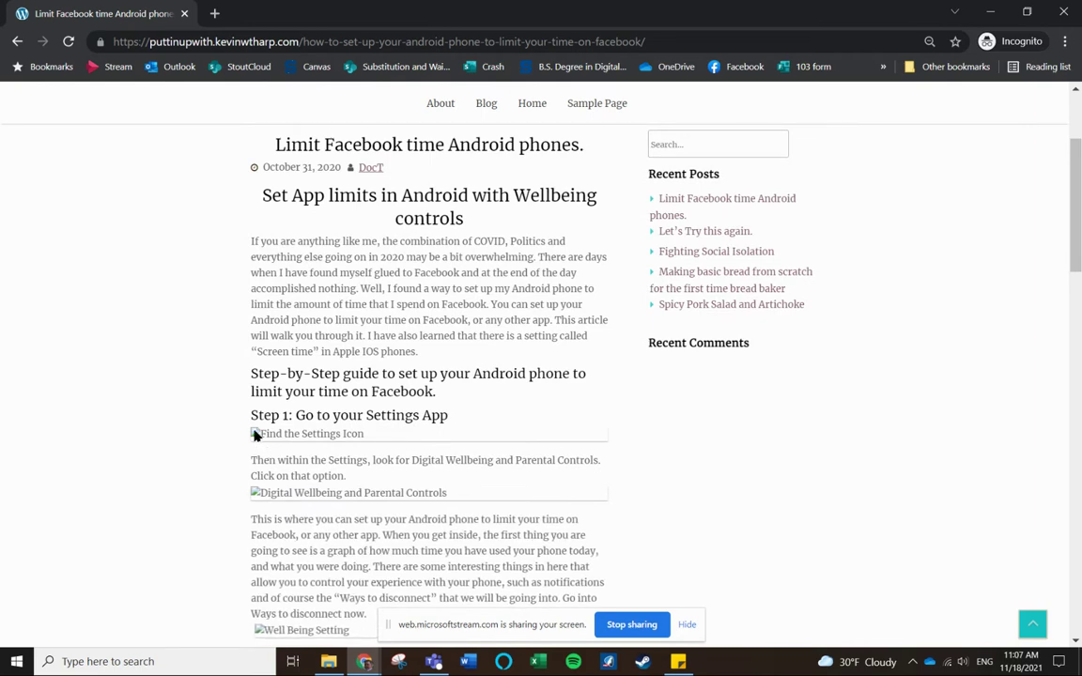
pyautogui.scroll(-5, 261, 447)
pyautogui.scroll(-5, 261, 446)
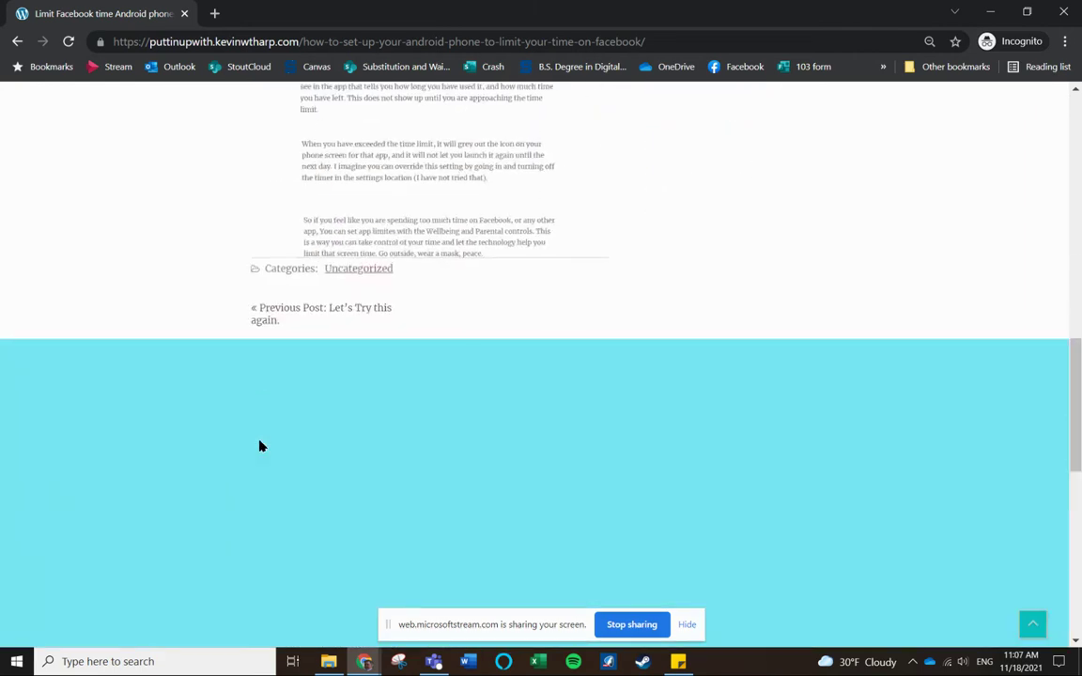
pyautogui.scroll(10, 479, 360)
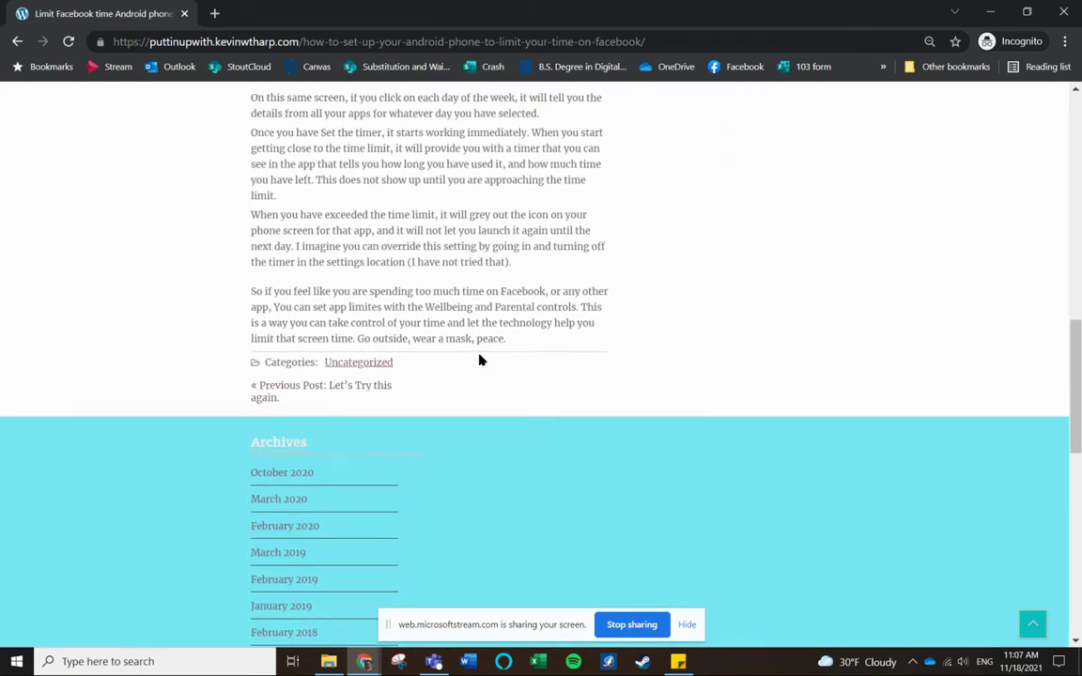
# Step: Leave the media library, select the post's "Find the Settings Icon" image block, and check that image's address on the already open not-found page
pyautogui.scroll(3, 466, 348)
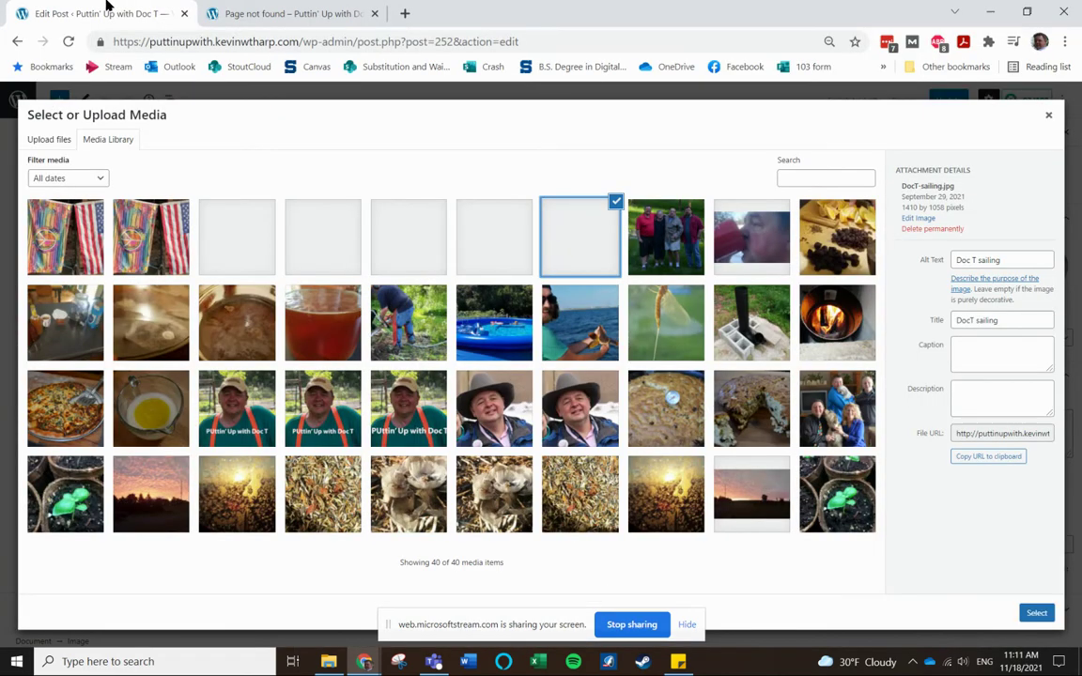
pyautogui.click(1051, 118)
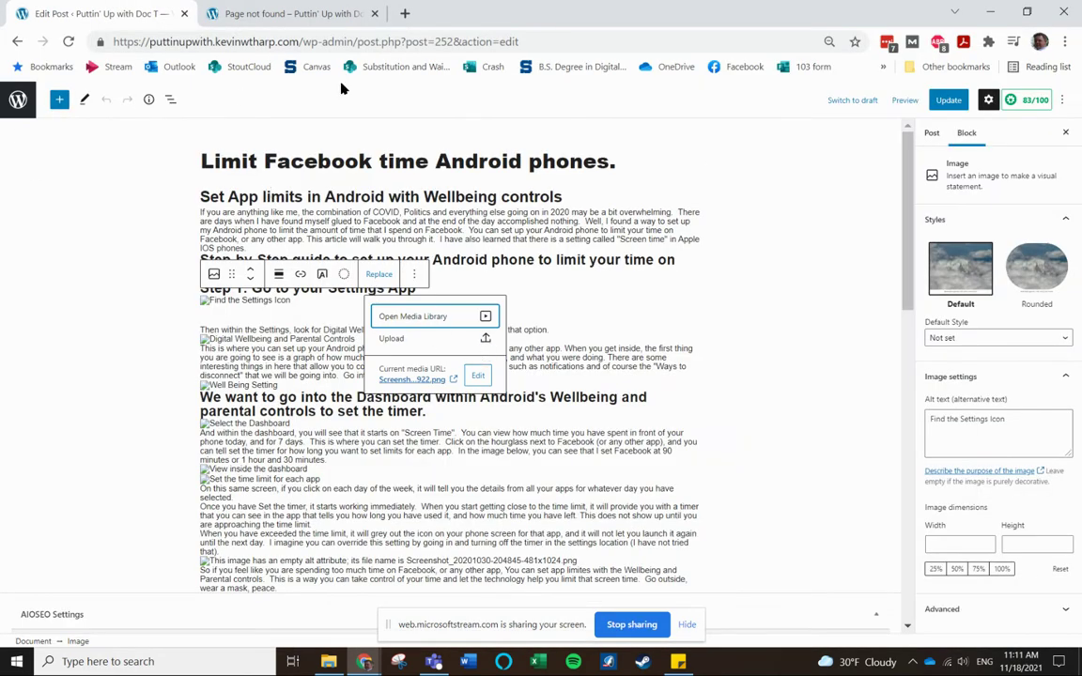
pyautogui.click(662, 293)
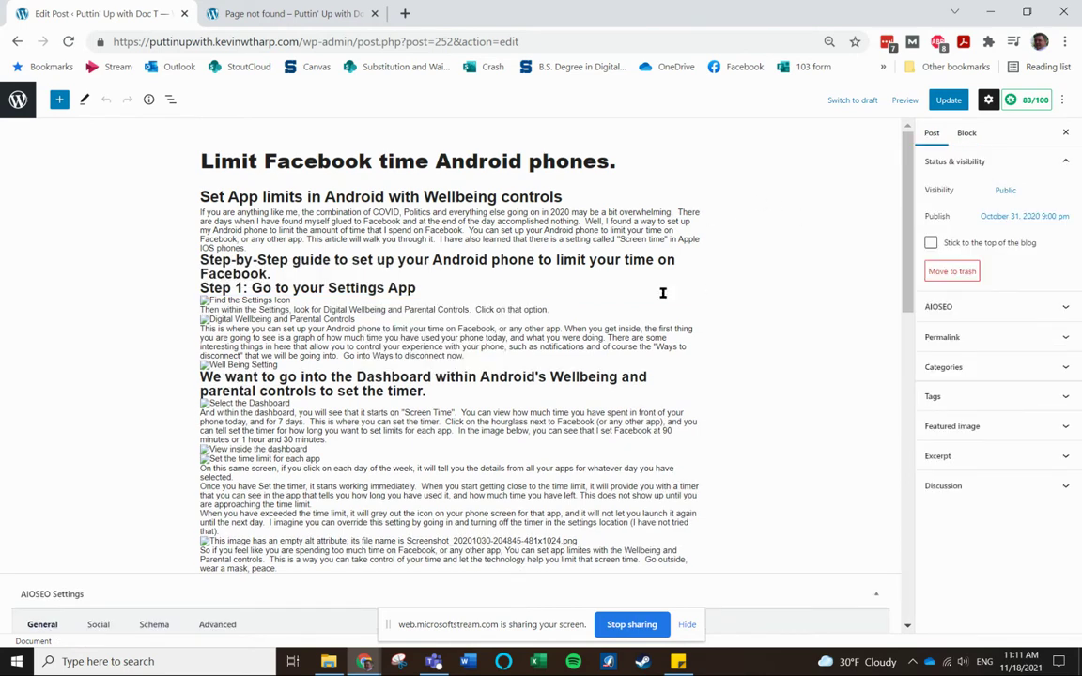
pyautogui.click(204, 306)
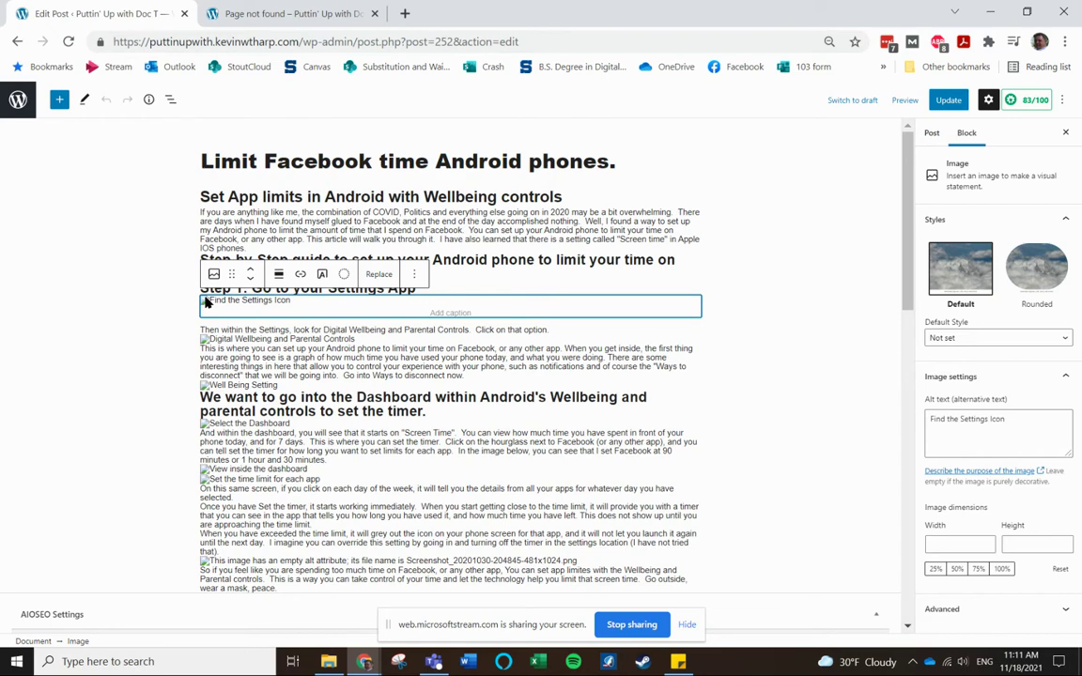
pyautogui.click(291, 13)
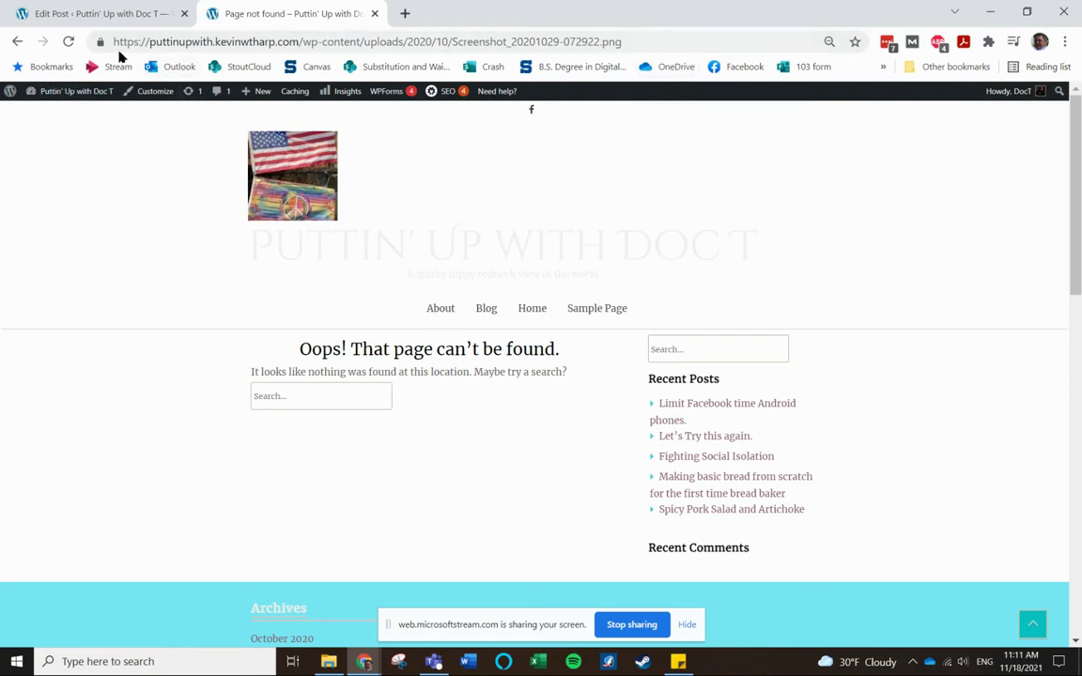
pyautogui.click(85, 11)
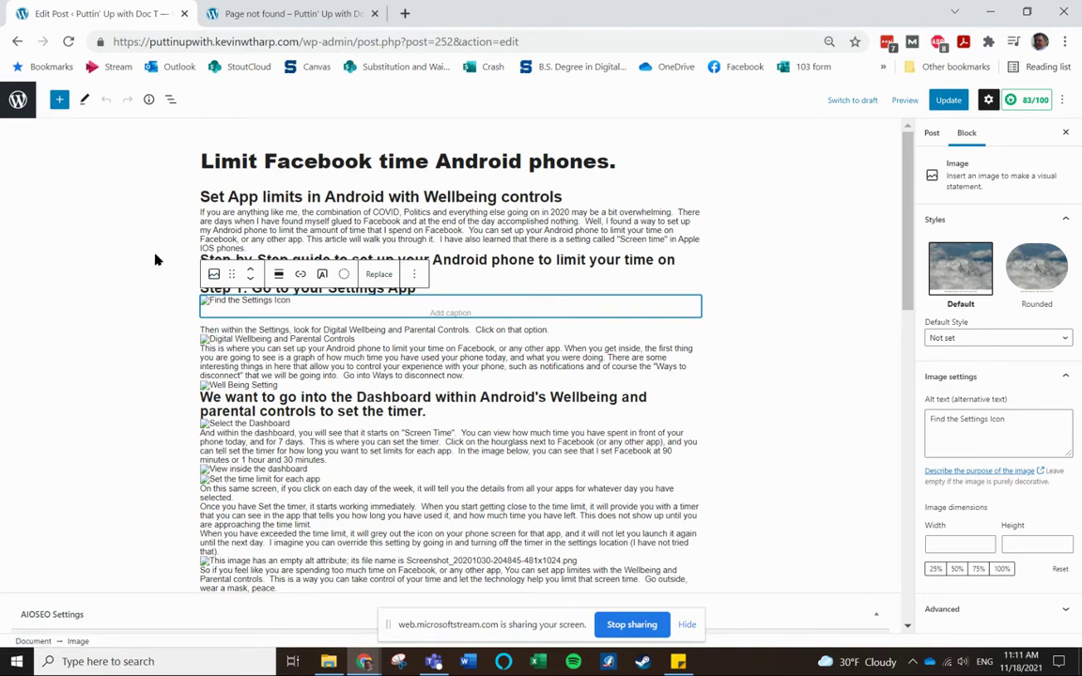
pyautogui.click(379, 275)
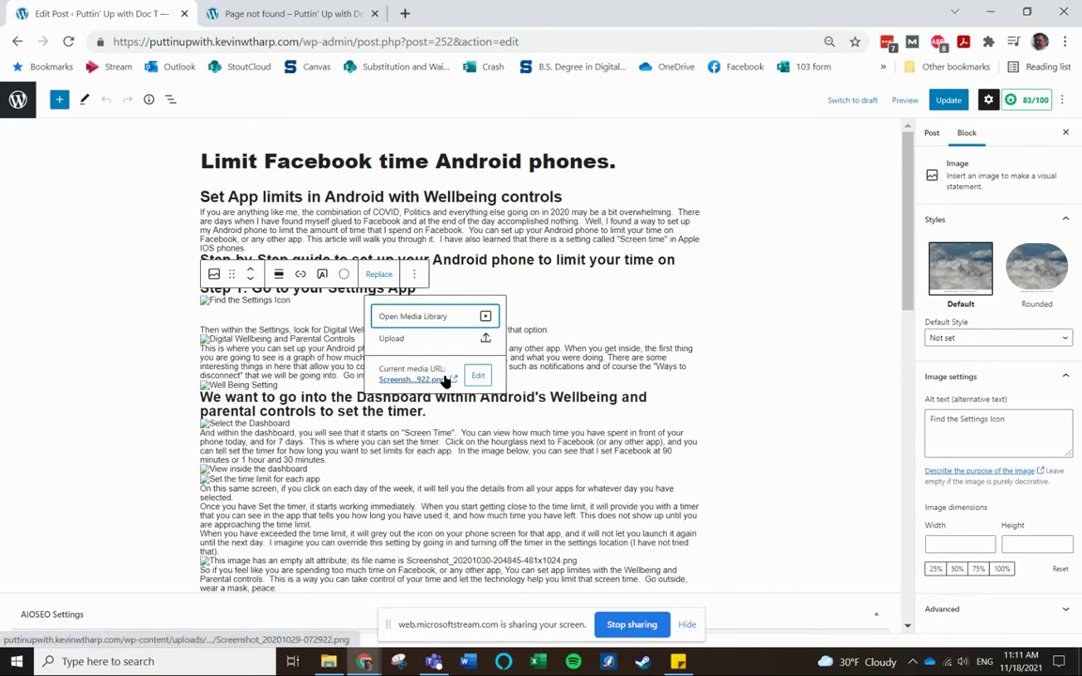
pyautogui.click(479, 377)
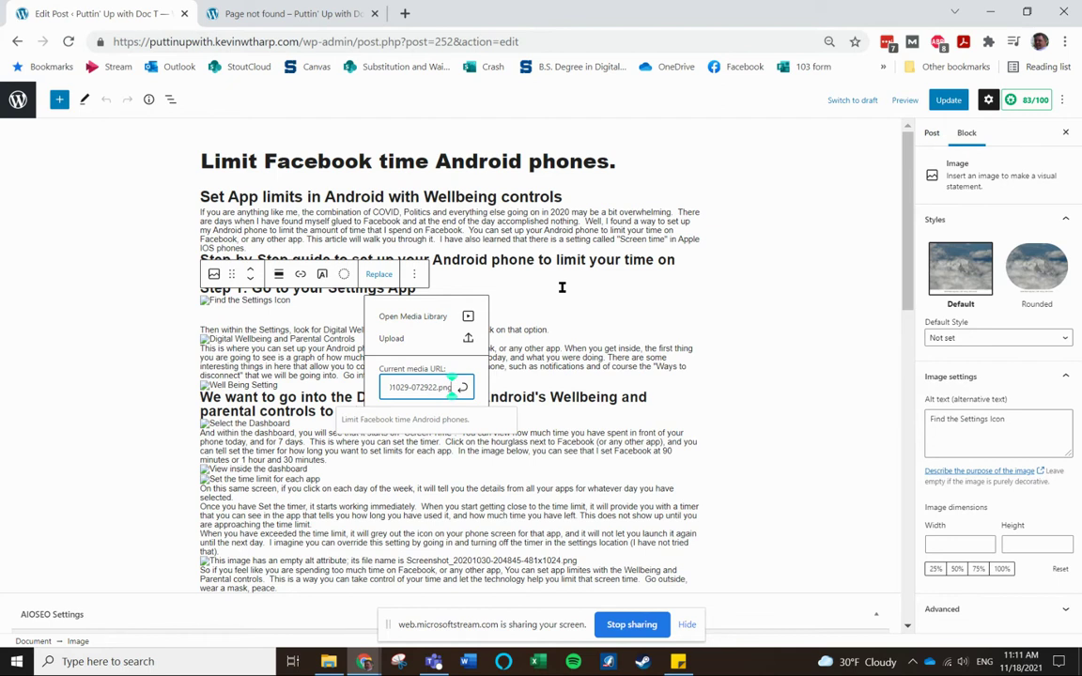
pyautogui.click(383, 423)
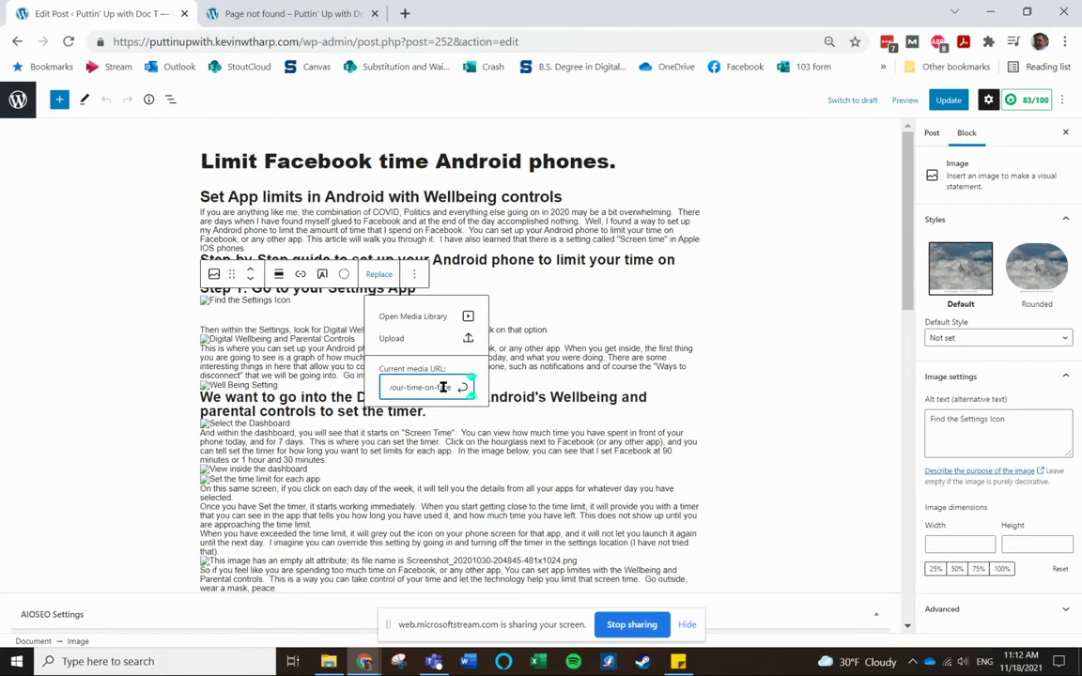
pyautogui.moveTo(447, 385); pyautogui.dragTo(480, 376)
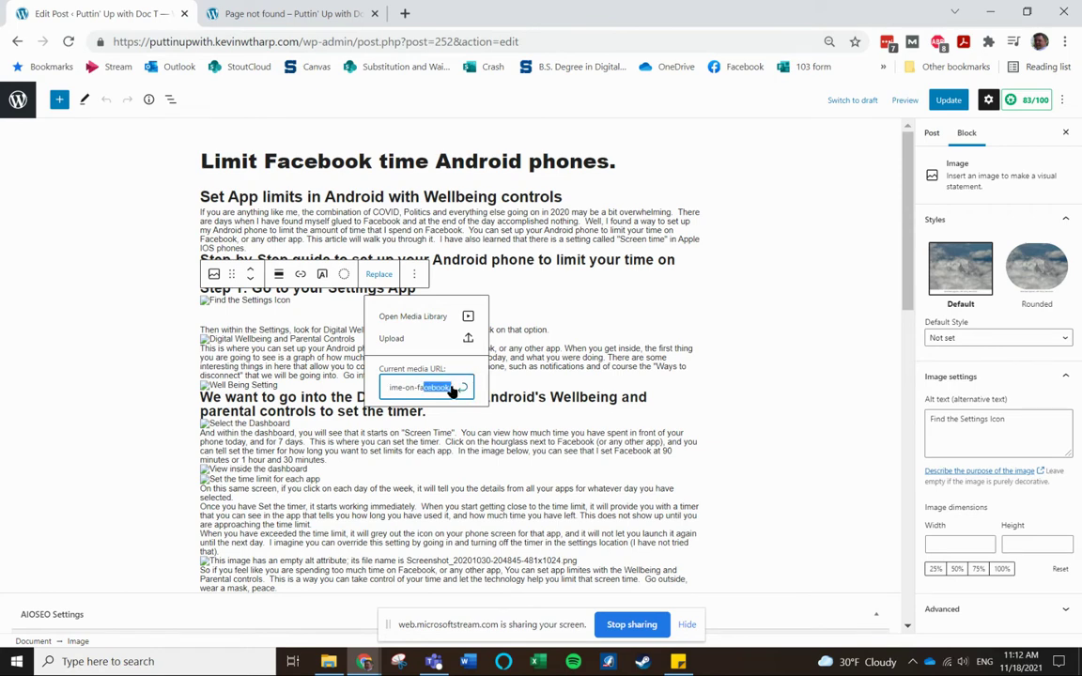
pyautogui.click(443, 344)
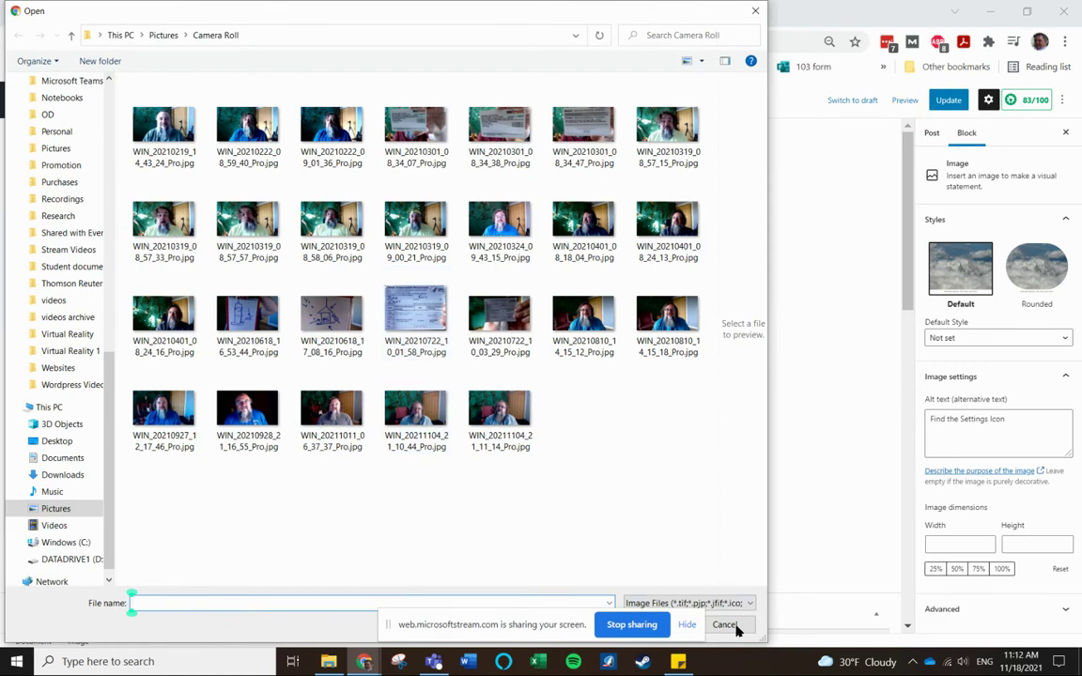
pyautogui.click(729, 622)
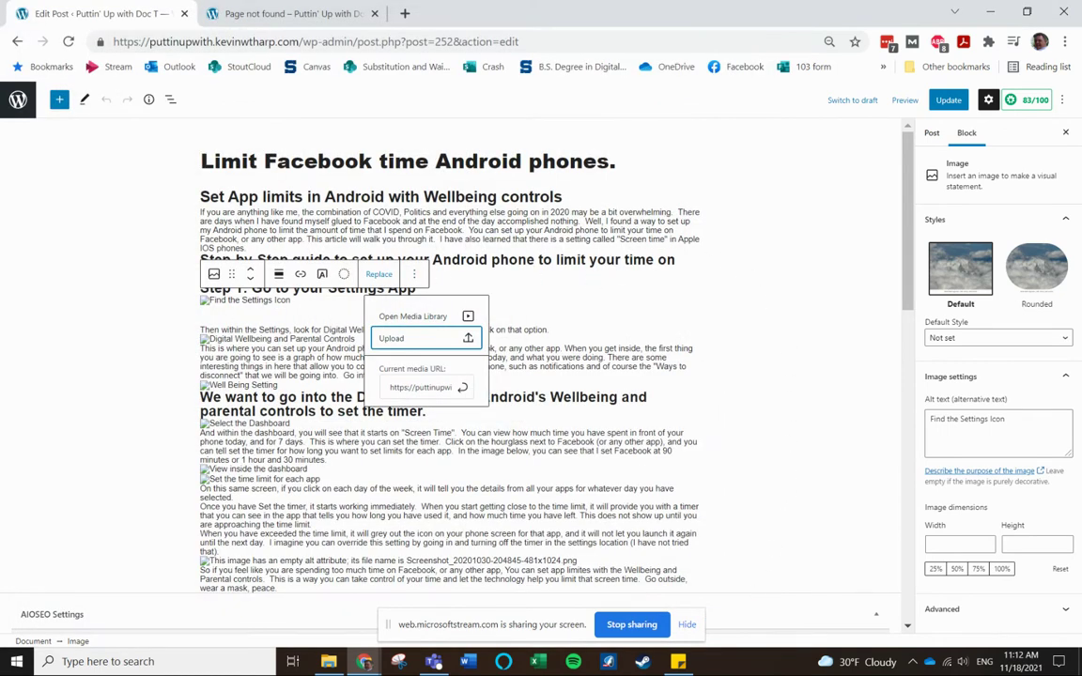
# Step: Open the media library for the selected image and inspect the attachment details of the blank thumbnails in the first row
pyautogui.click(468, 318)
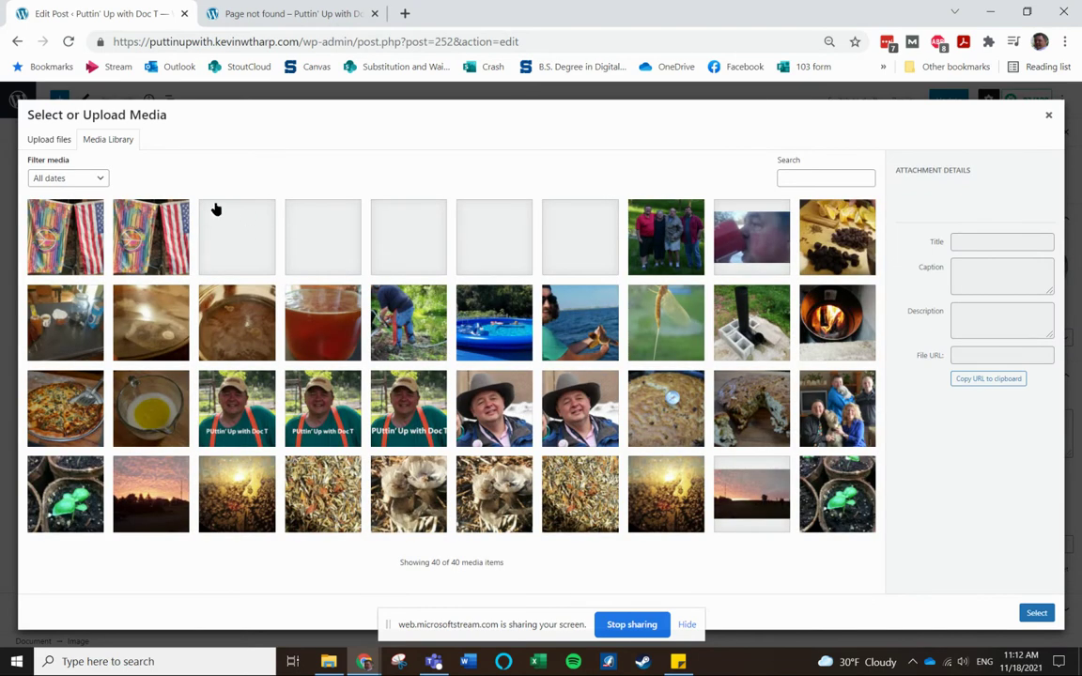
pyautogui.click(240, 248)
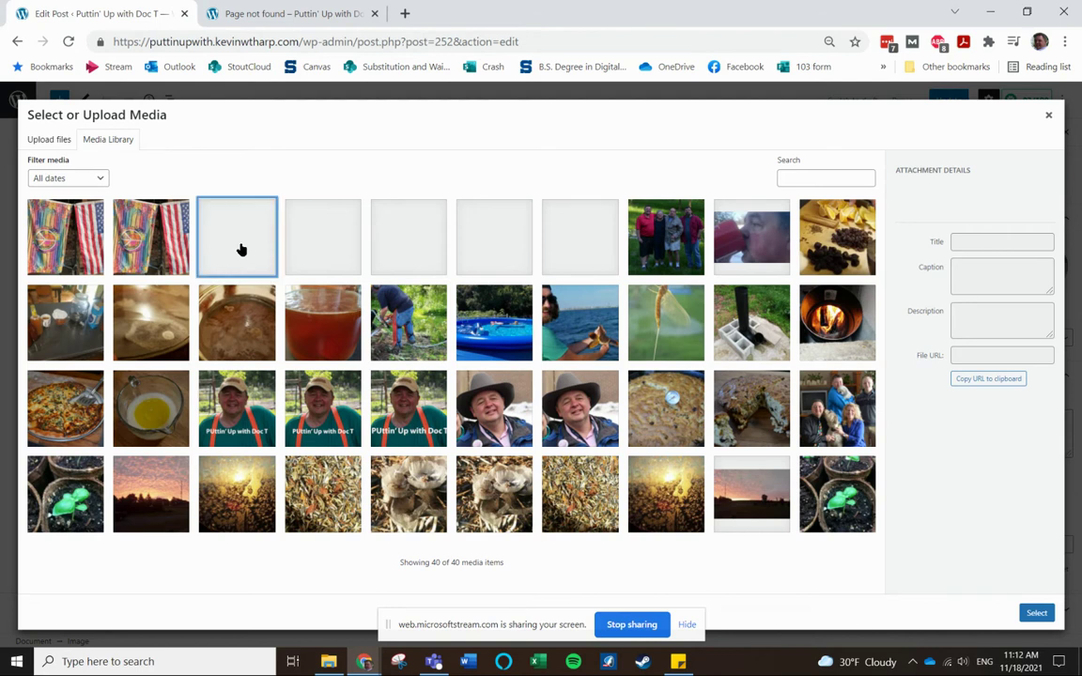
pyautogui.click(337, 248)
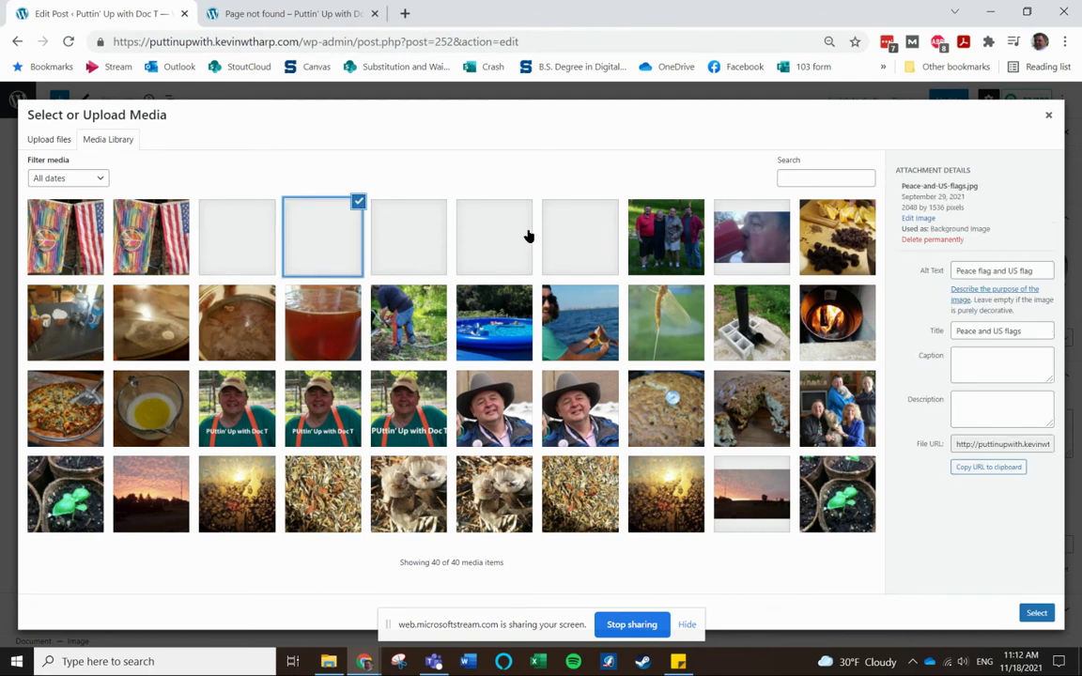
pyautogui.click(419, 235)
pyautogui.click(491, 246)
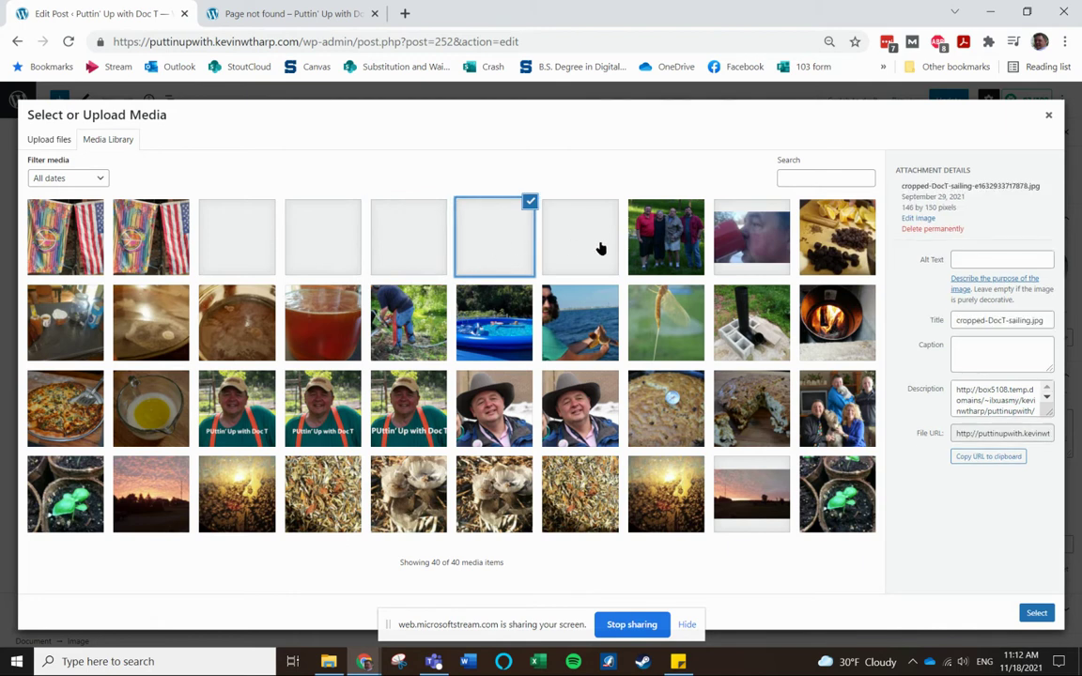
pyautogui.click(594, 246)
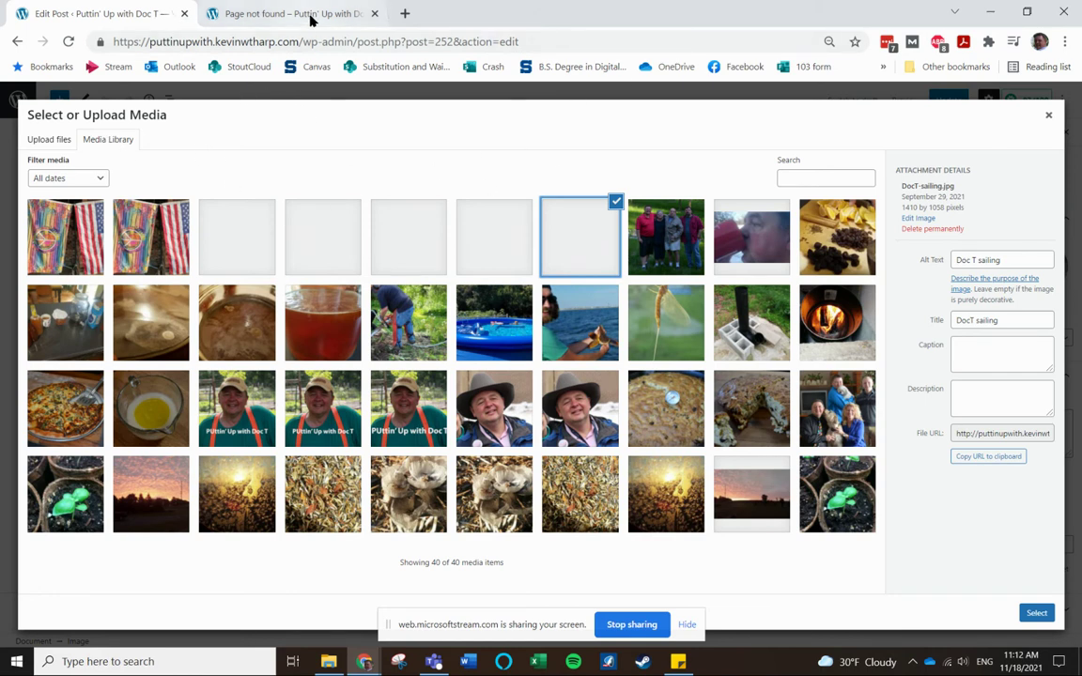
# Step: Go back from the not-found page to the live post and view the original screenshots in the "Android Well Being settings" folder
pyautogui.click(259, 16)
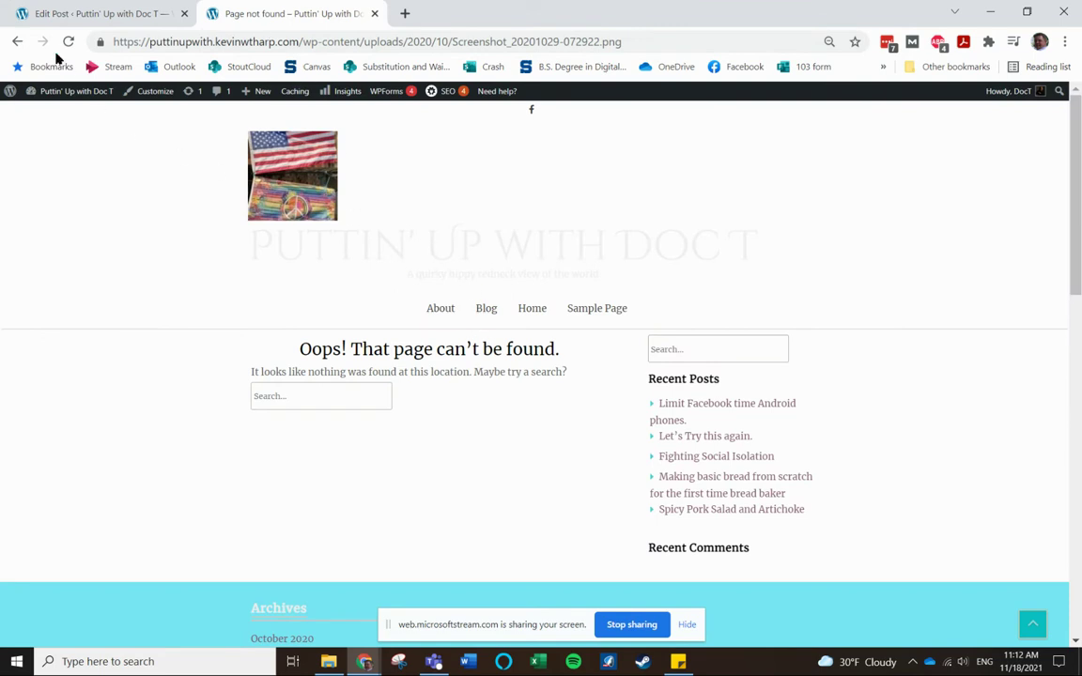
pyautogui.click(20, 42)
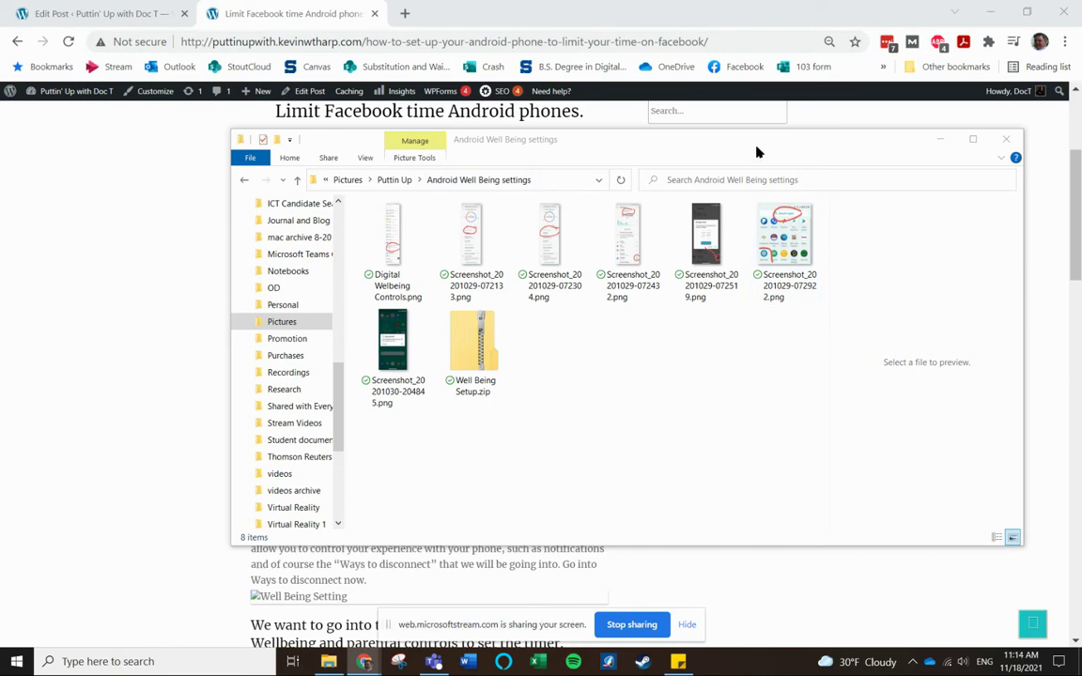
pyautogui.moveTo(761, 153); pyautogui.dragTo(0, 164)
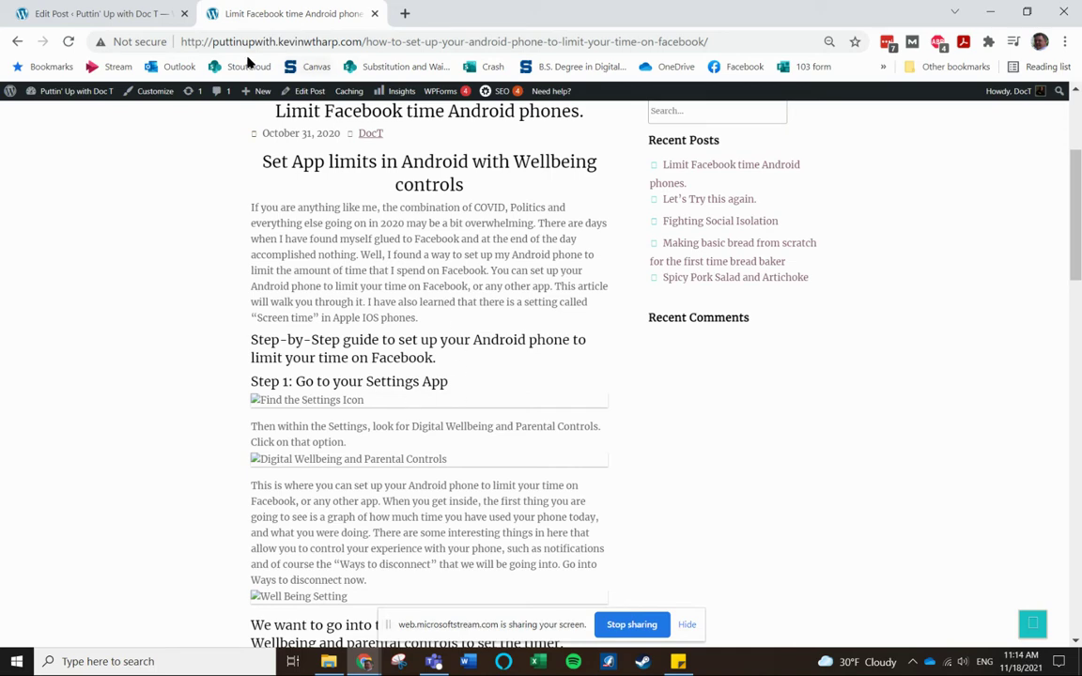
# Step: Return to the post editor, leave the media library, and open the current media URL of the "Find the Settings Icon" image
pyautogui.click(127, 13)
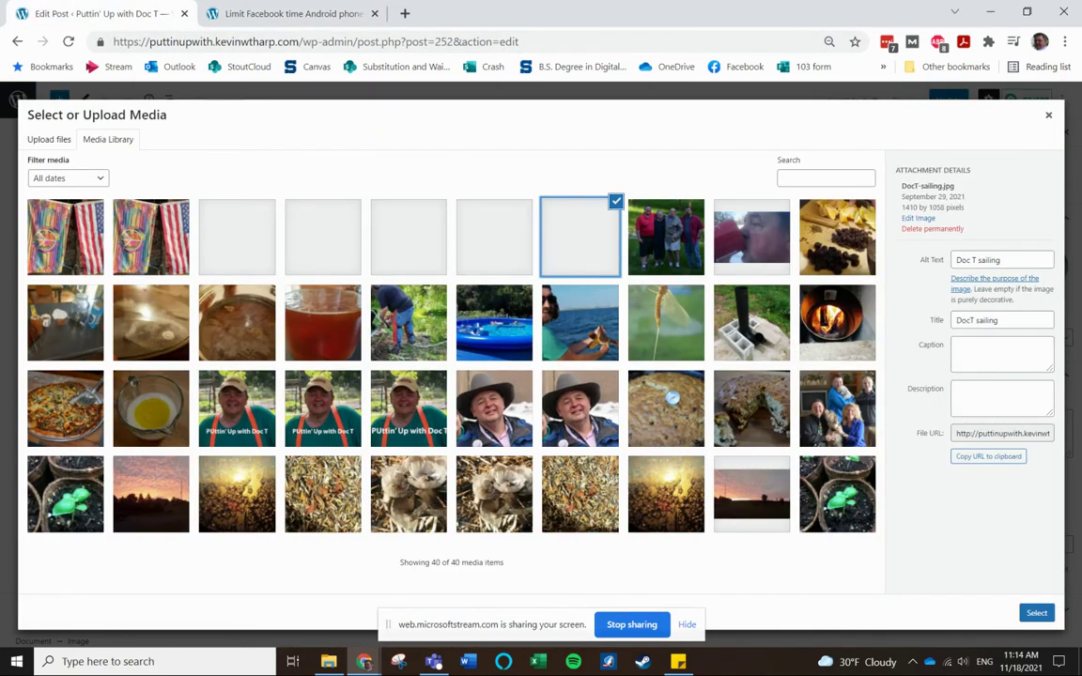
pyautogui.click(1048, 115)
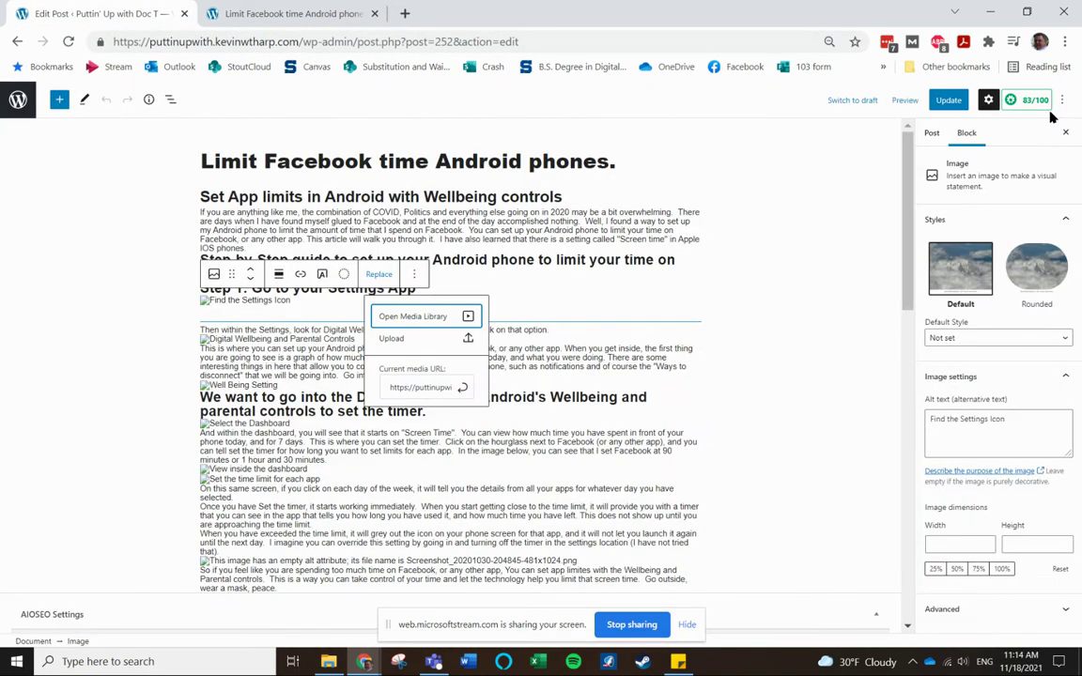
pyautogui.click(380, 277)
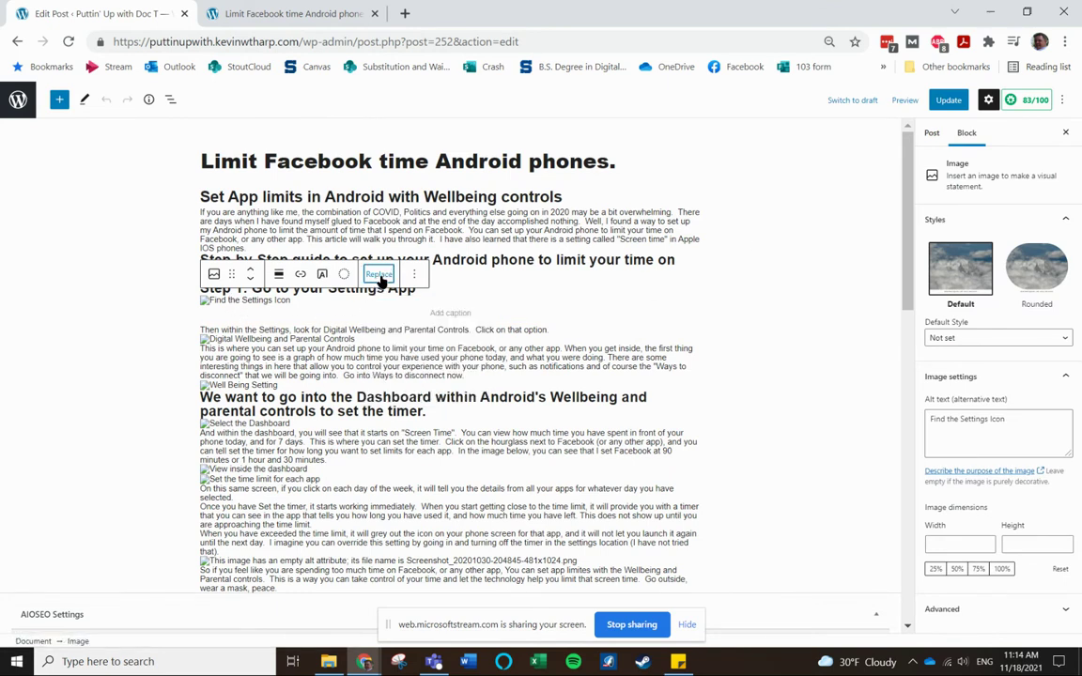
pyautogui.click(377, 275)
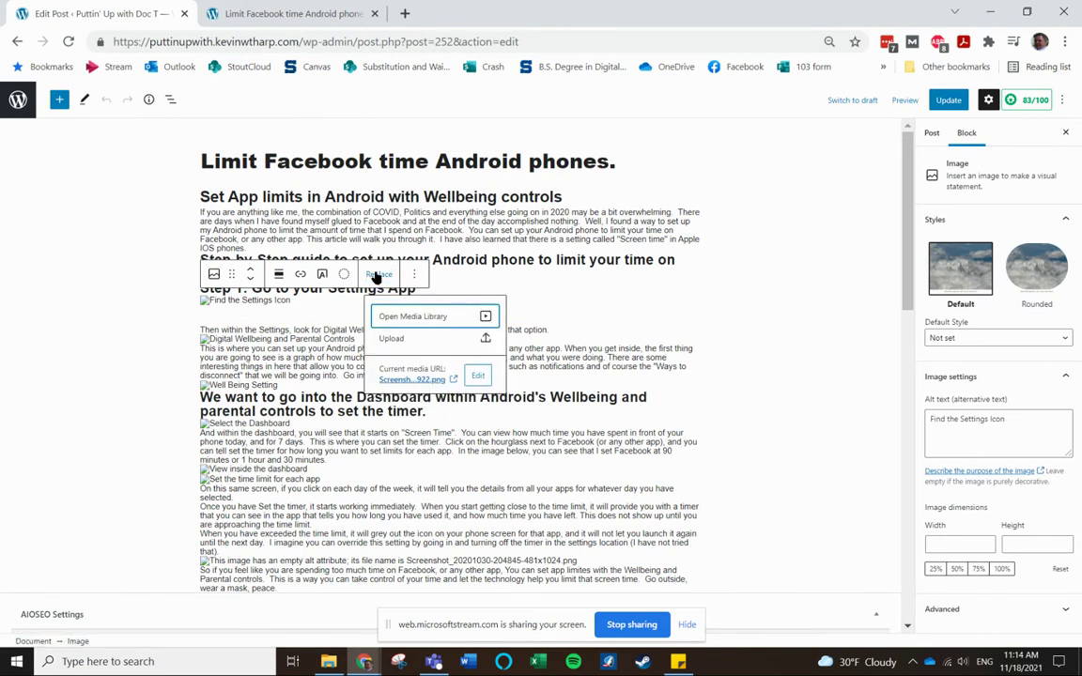
pyautogui.click(454, 380)
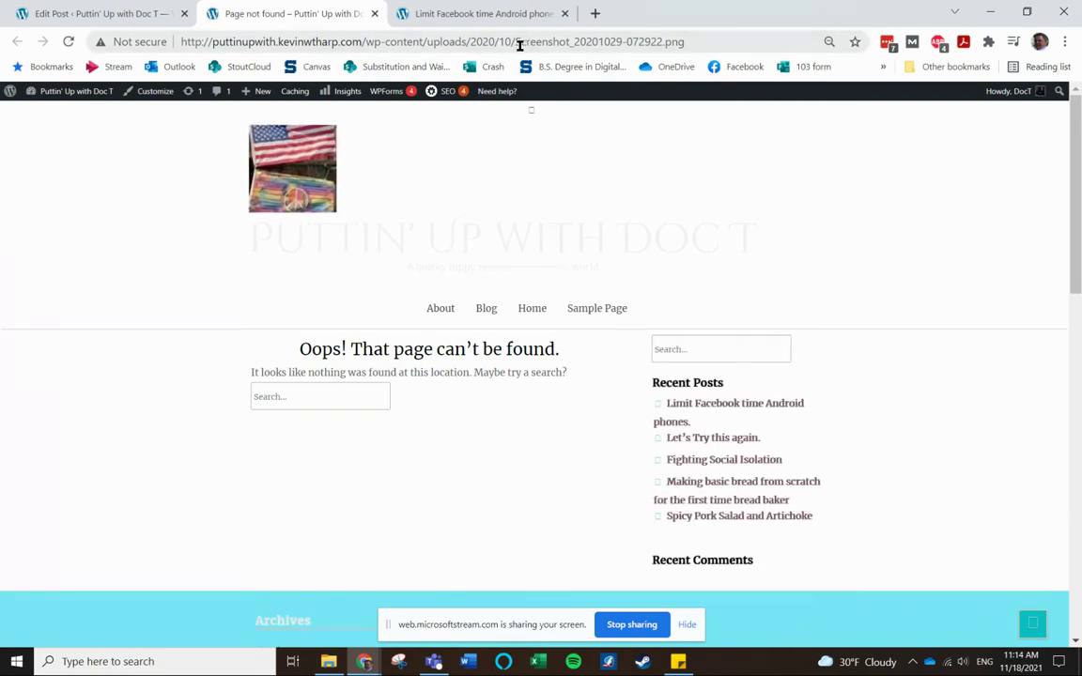
# Step: Highlight the file name Screenshot_20201029-072922.png in the address and locate the matching file in the "Android Well Being settings" folder
pyautogui.moveTo(515, 43); pyautogui.dragTo(691, 43)
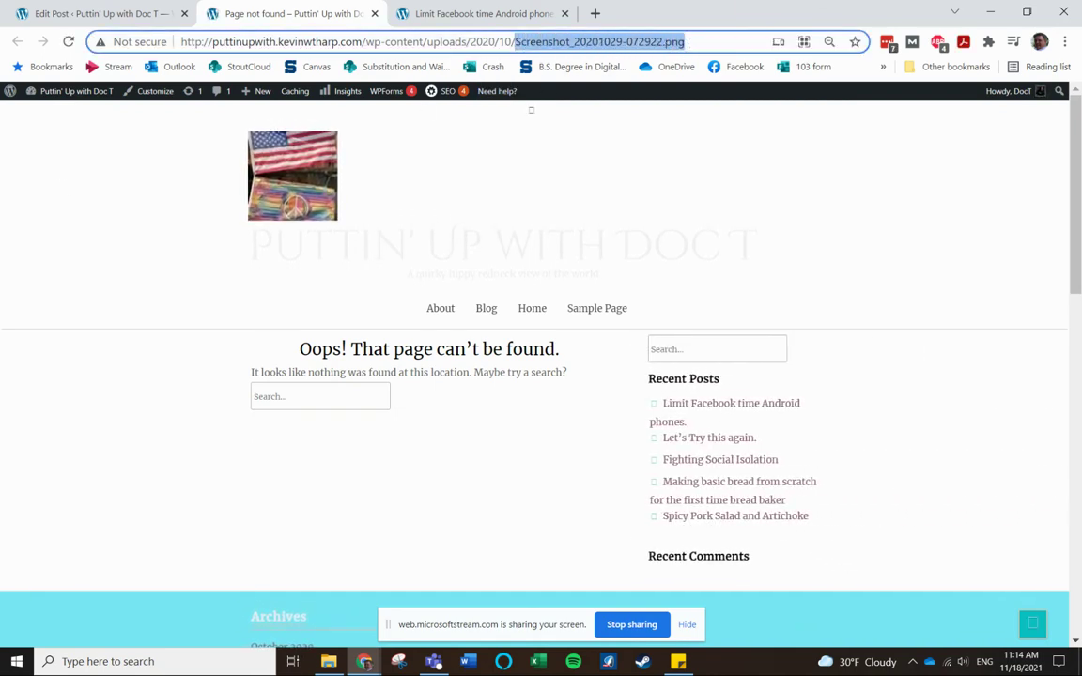
pyautogui.hotkey('alt', 'Tab')
pyautogui.moveTo(441, 224); pyautogui.dragTo(451, 188)
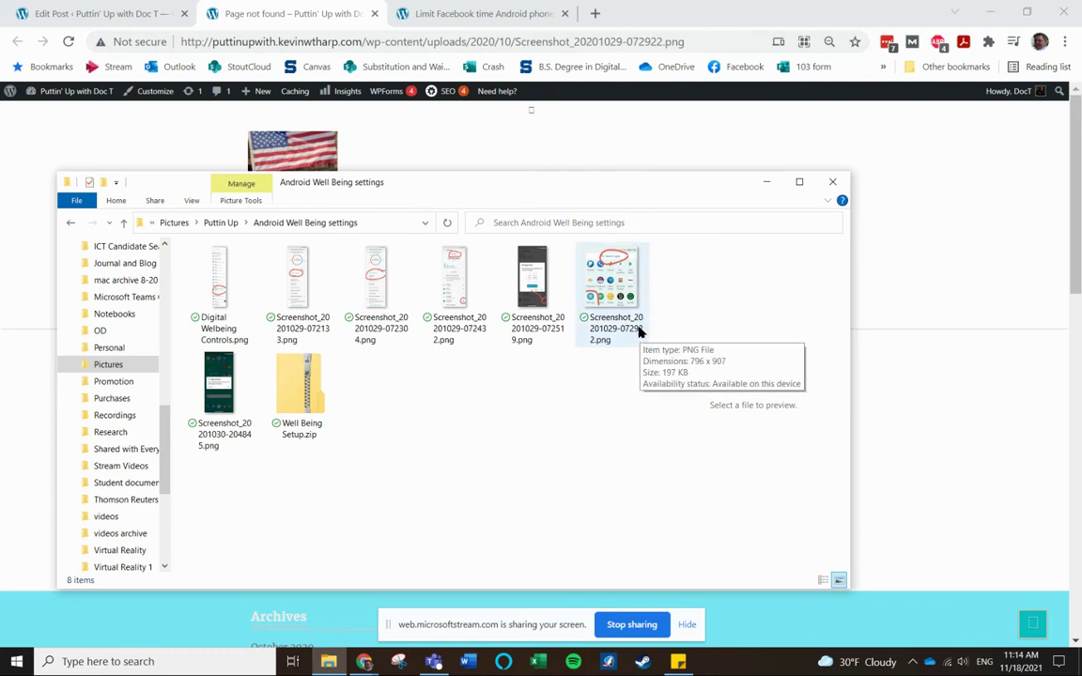
pyautogui.moveTo(621, 207); pyautogui.dragTo(0, 254)
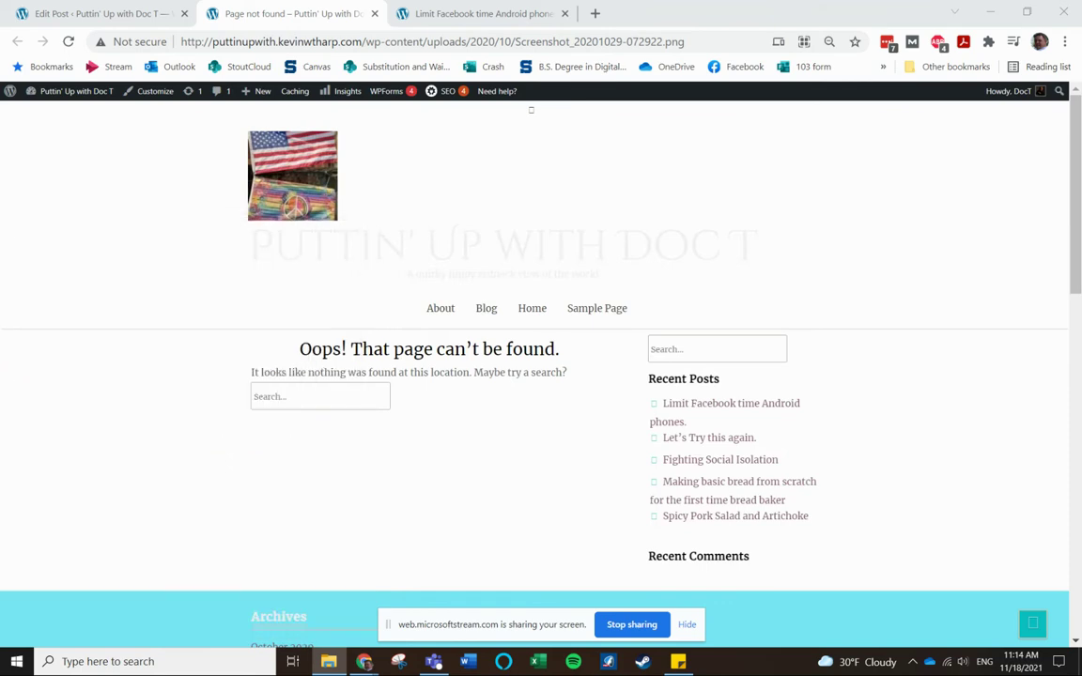
# Step: Return to the post editor and examine the replaced phone screenshots from the first image to the last
pyautogui.click(110, 15)
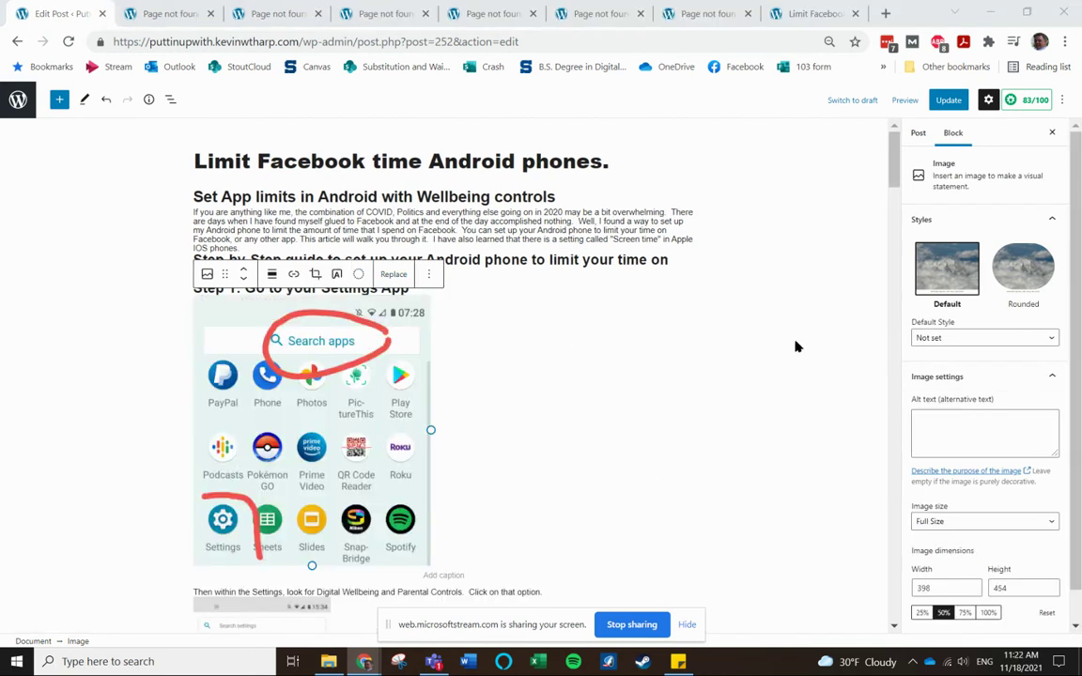
pyautogui.scroll(-4, 806, 336)
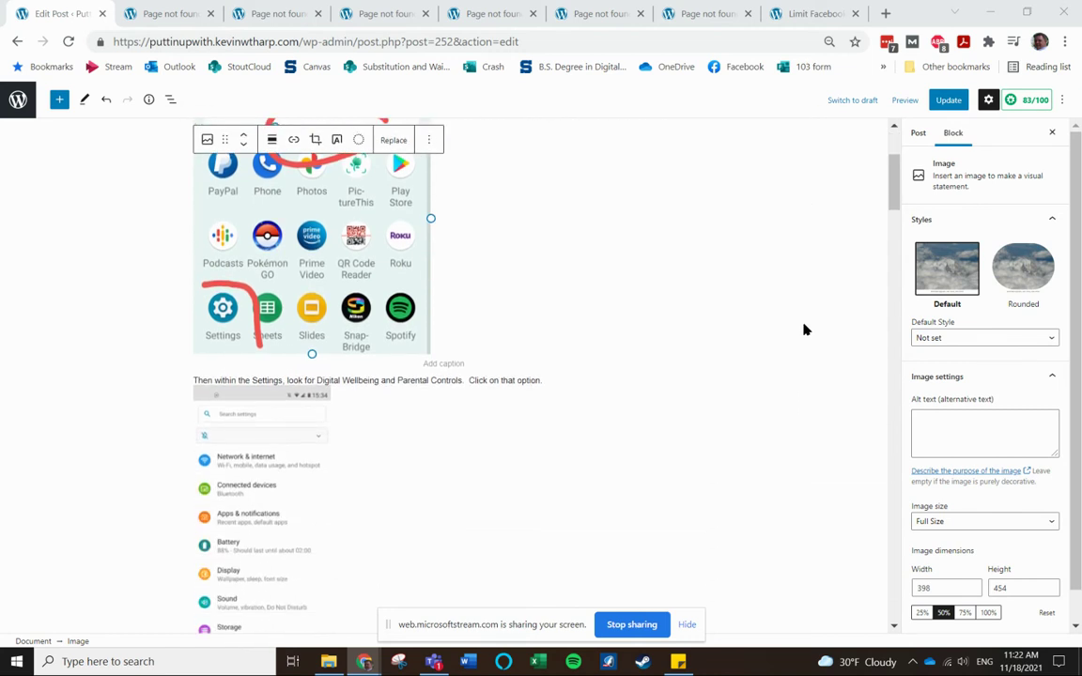
pyautogui.scroll(-8, 803, 330)
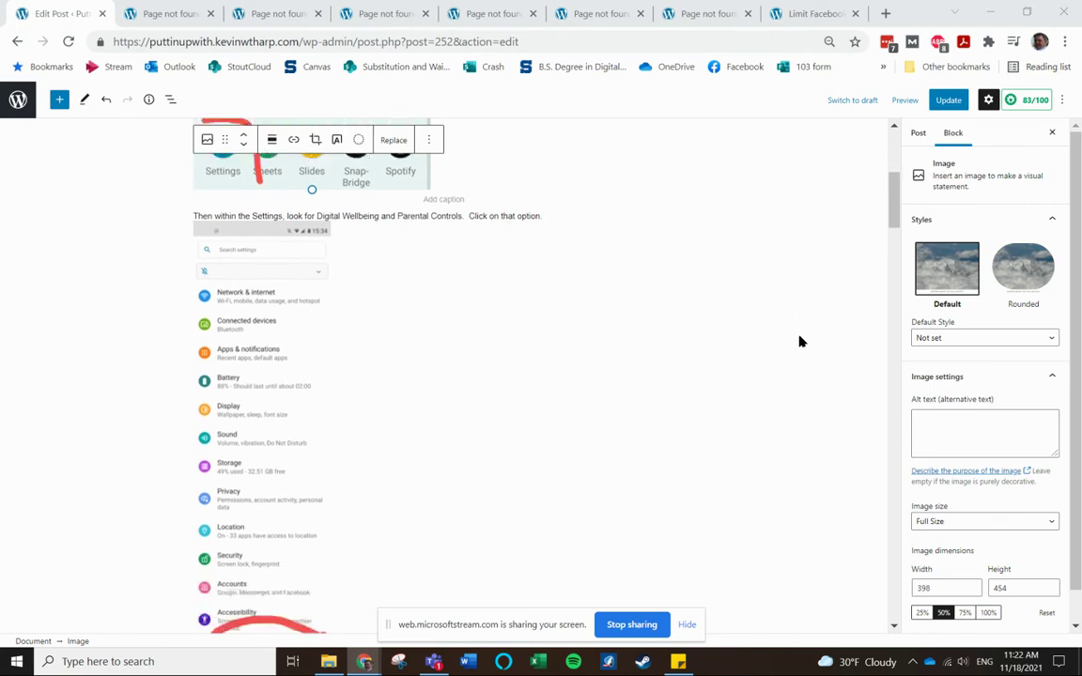
pyautogui.scroll(-14, 800, 336)
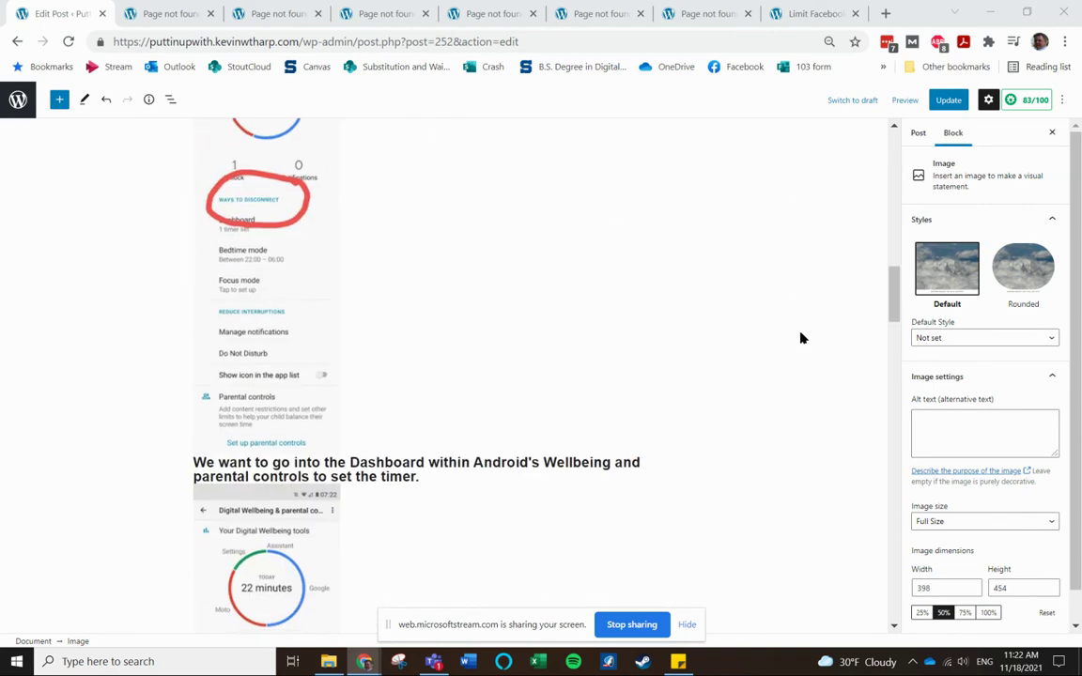
pyautogui.scroll(-20, 800, 331)
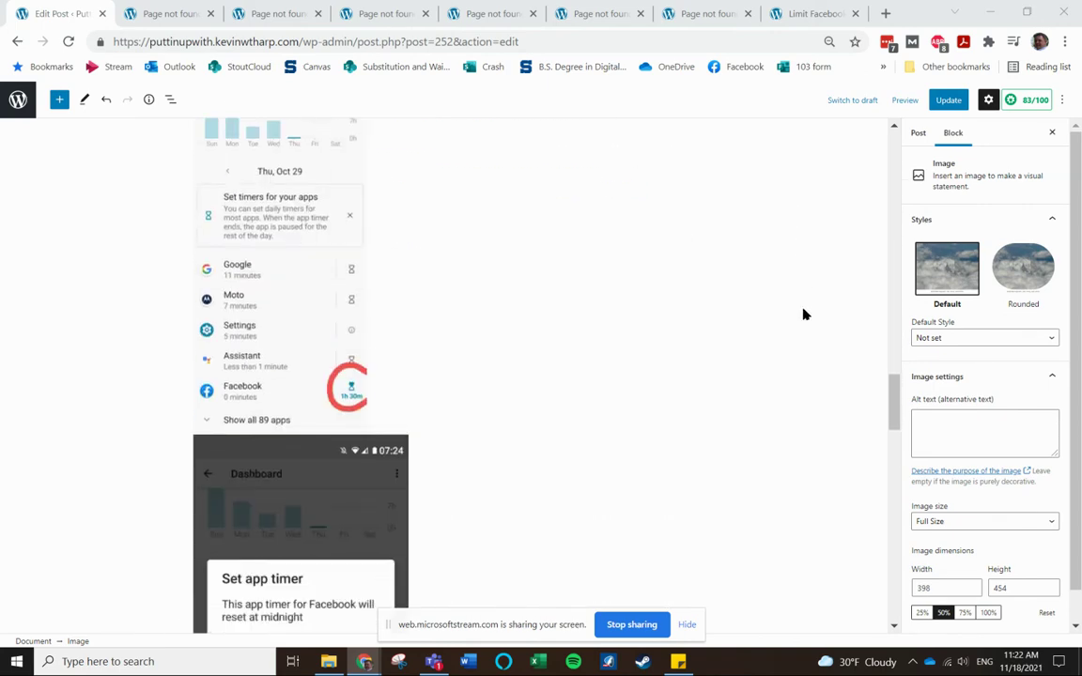
pyautogui.scroll(-15, 800, 312)
pyautogui.scroll(20, 794, 292)
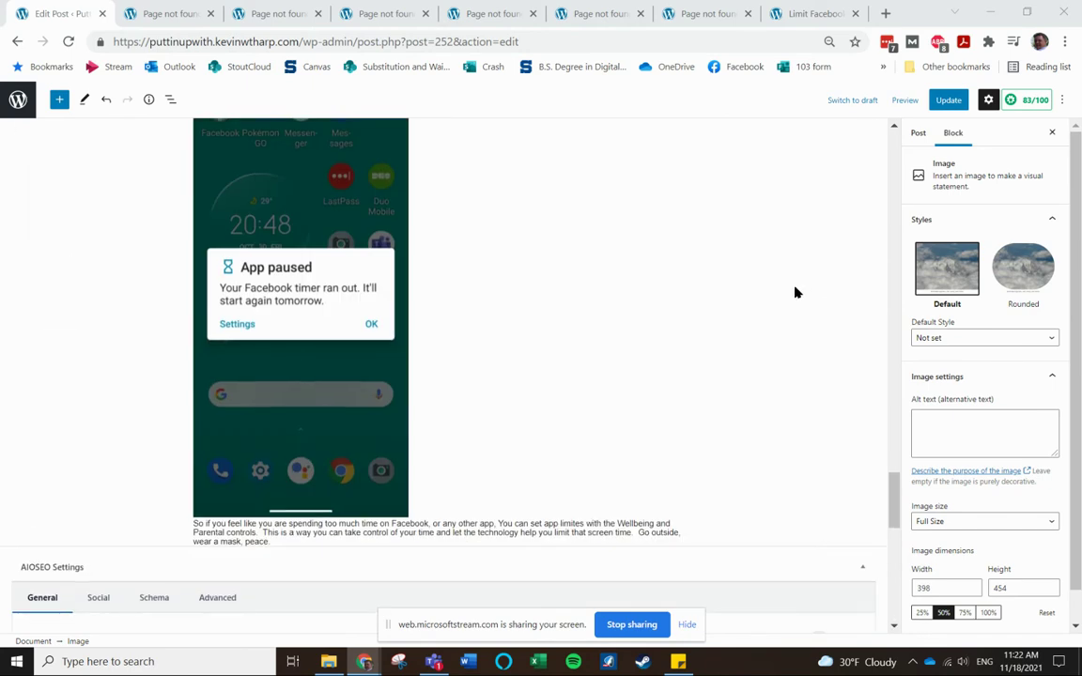
pyautogui.scroll(10, 804, 267)
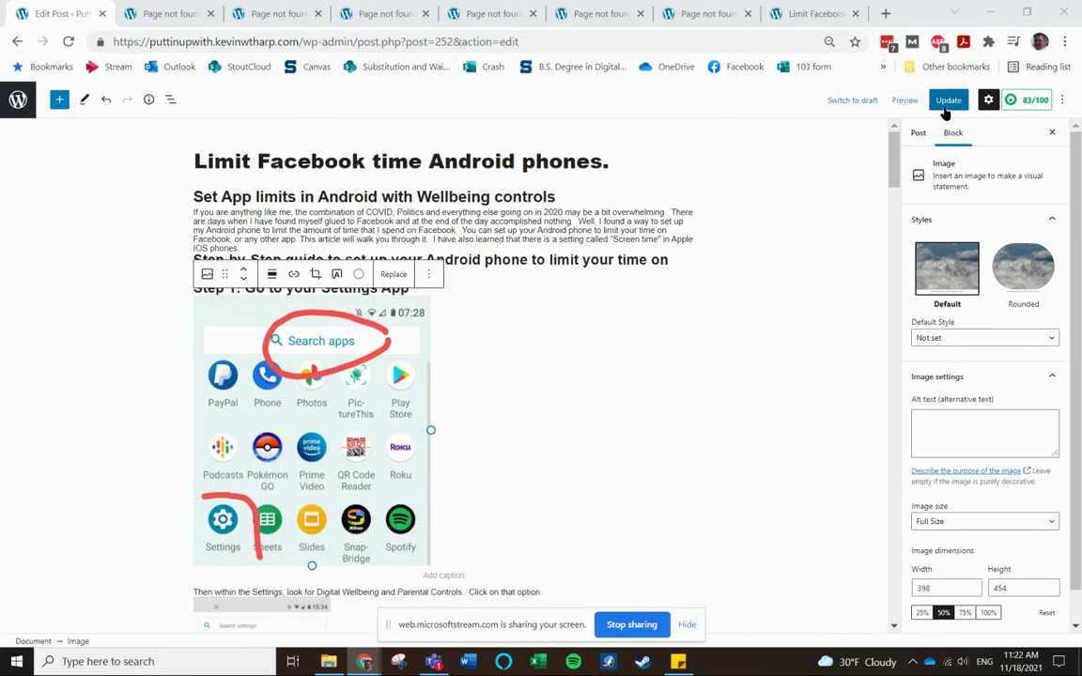
# Step: Update the "Limit Facebook time Android phones." post and switch to the Incognito browser window with the live post
pyautogui.click(946, 100)
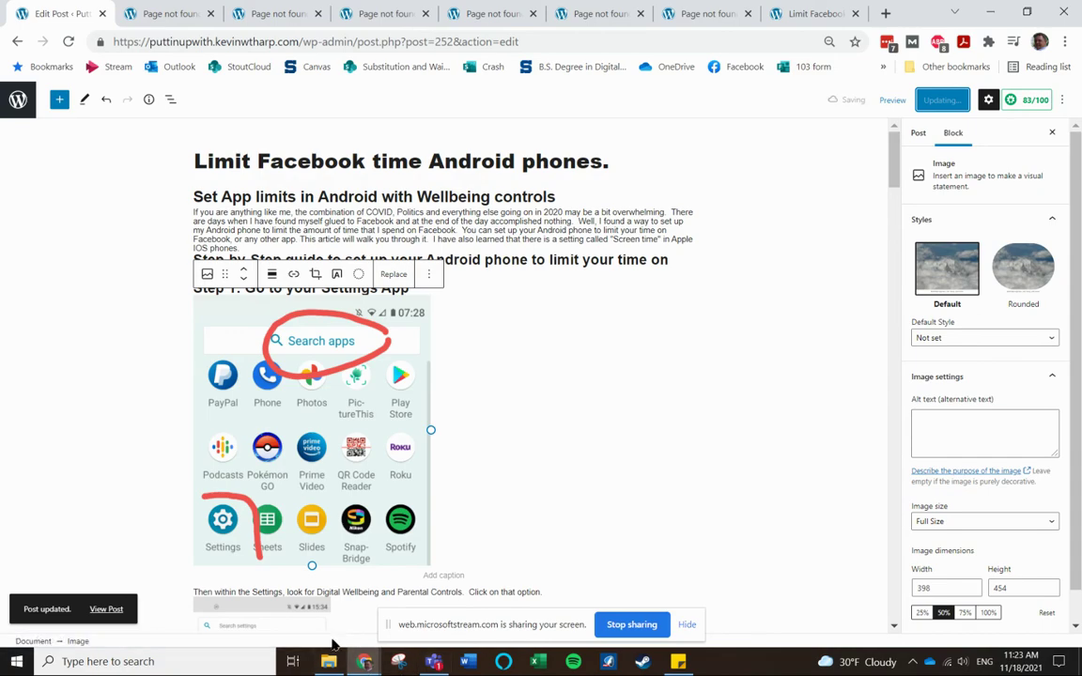
pyautogui.moveTo(369, 661)
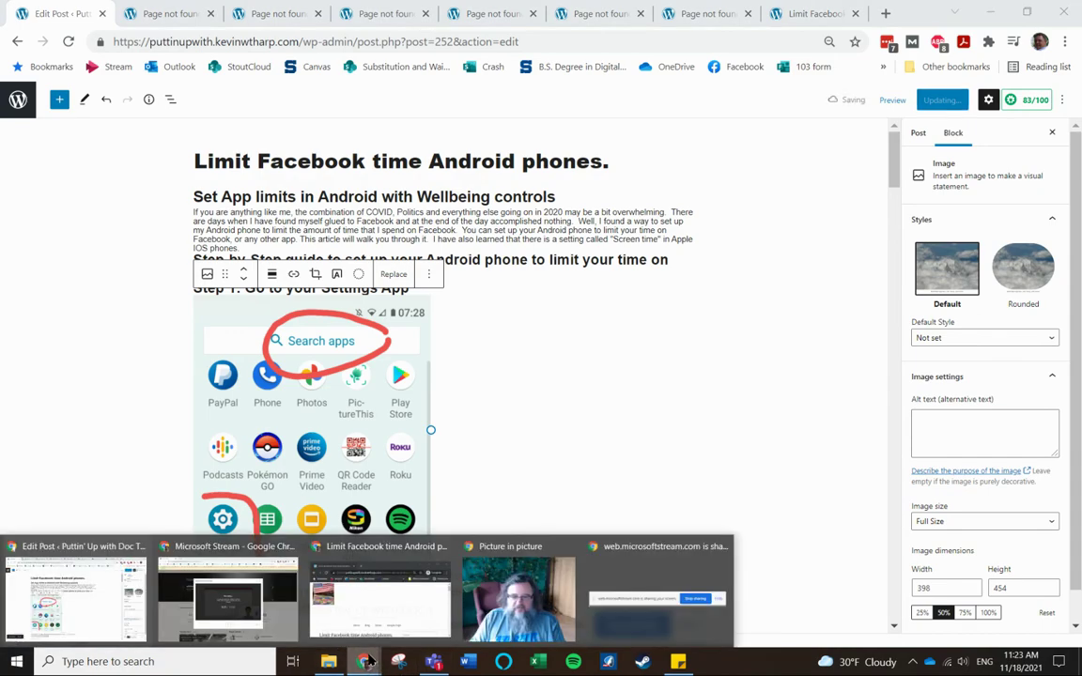
pyautogui.click(377, 575)
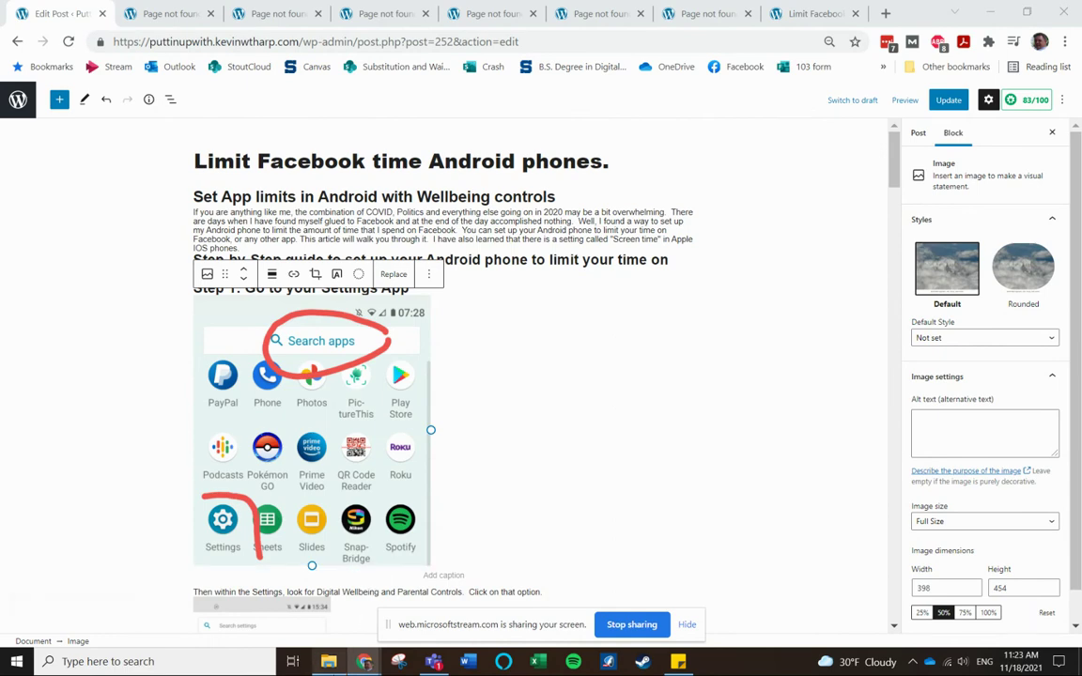
pyautogui.moveTo(367, 662)
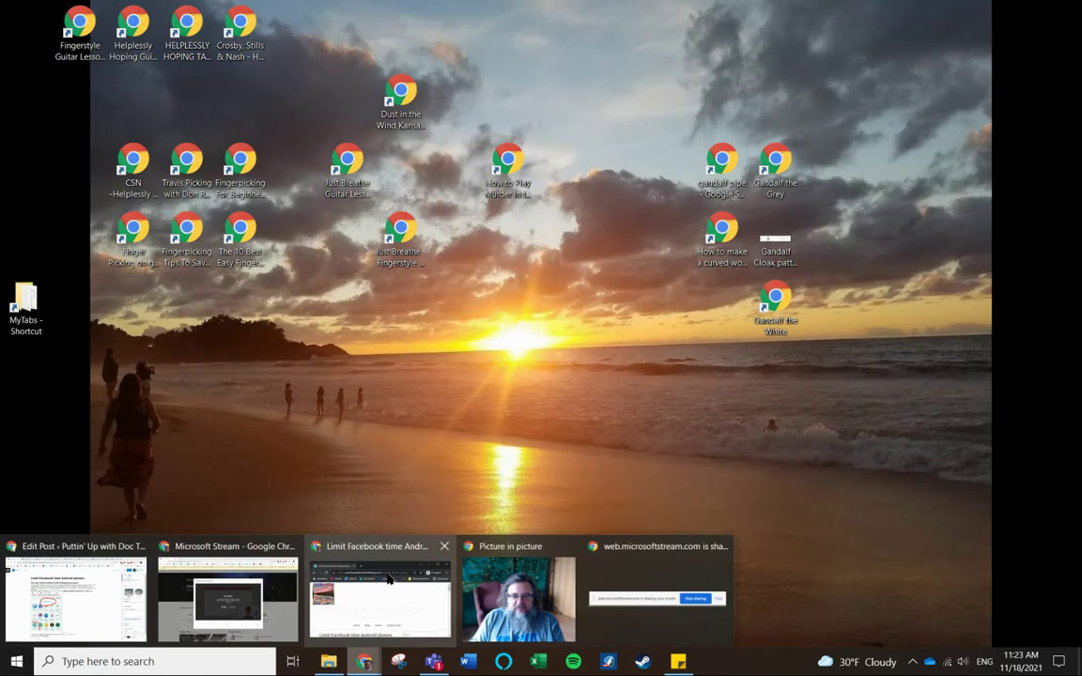
pyautogui.click(390, 578)
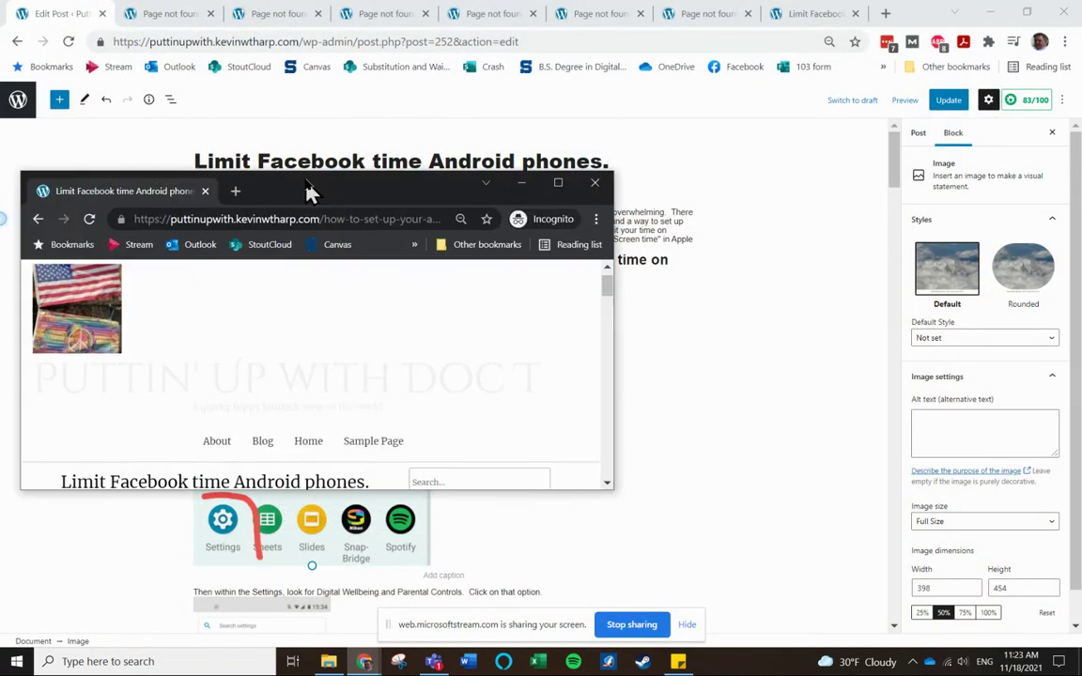
# Step: Maximize the Incognito window and reload the live post
pyautogui.moveTo(309, 193); pyautogui.dragTo(466, 82)
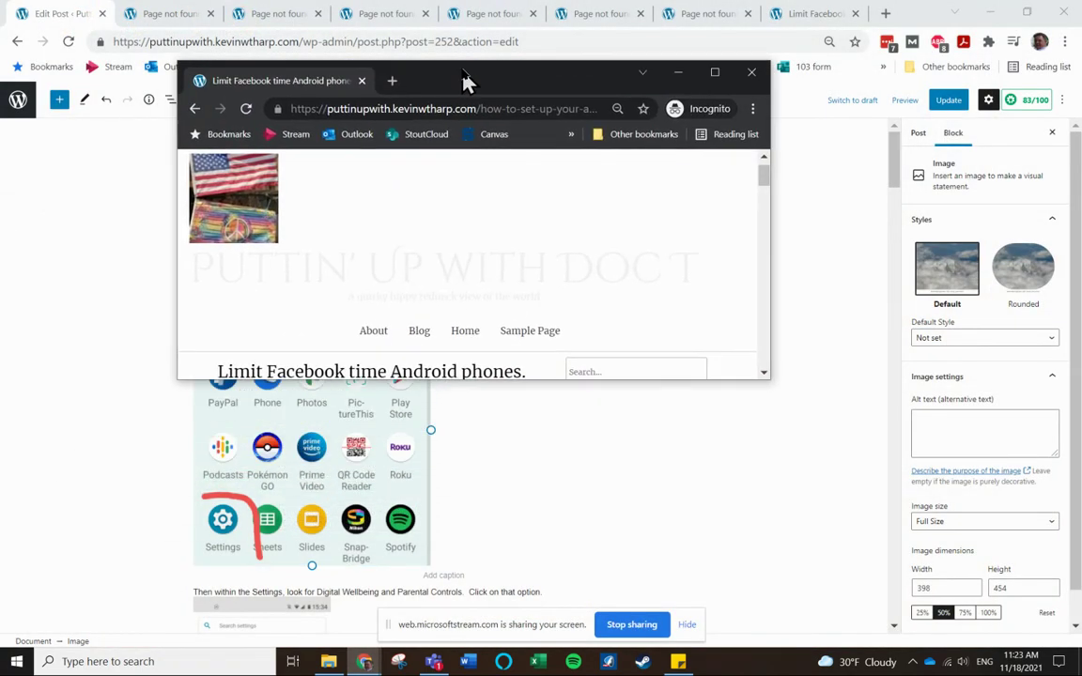
pyautogui.click(715, 74)
pyautogui.click(68, 41)
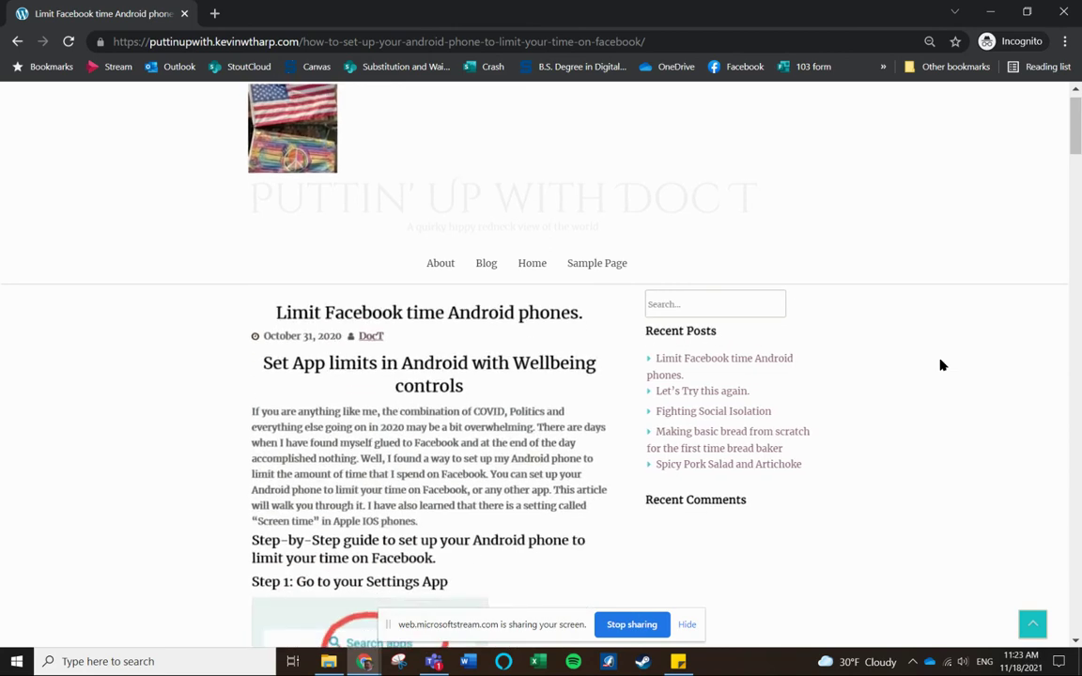
# Step: Examine the phone screenshots throughout the reloaded live post, from the Step 1 image to the footer, and return to the post's beginning
pyautogui.scroll(-4, 572, 366)
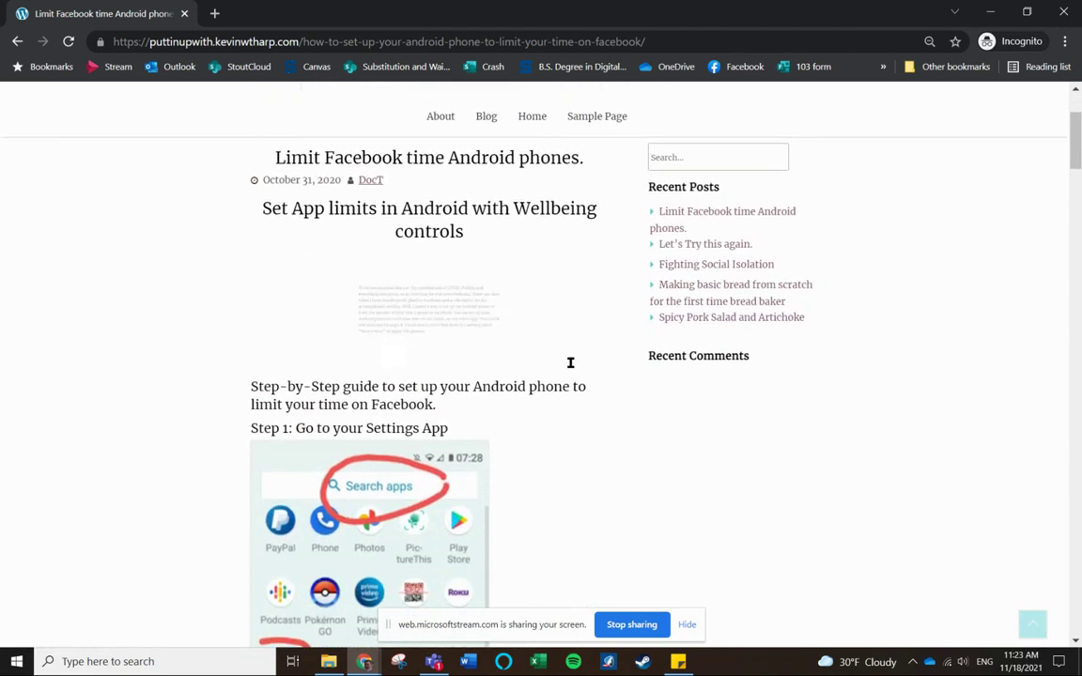
pyautogui.scroll(-11, 390, 406)
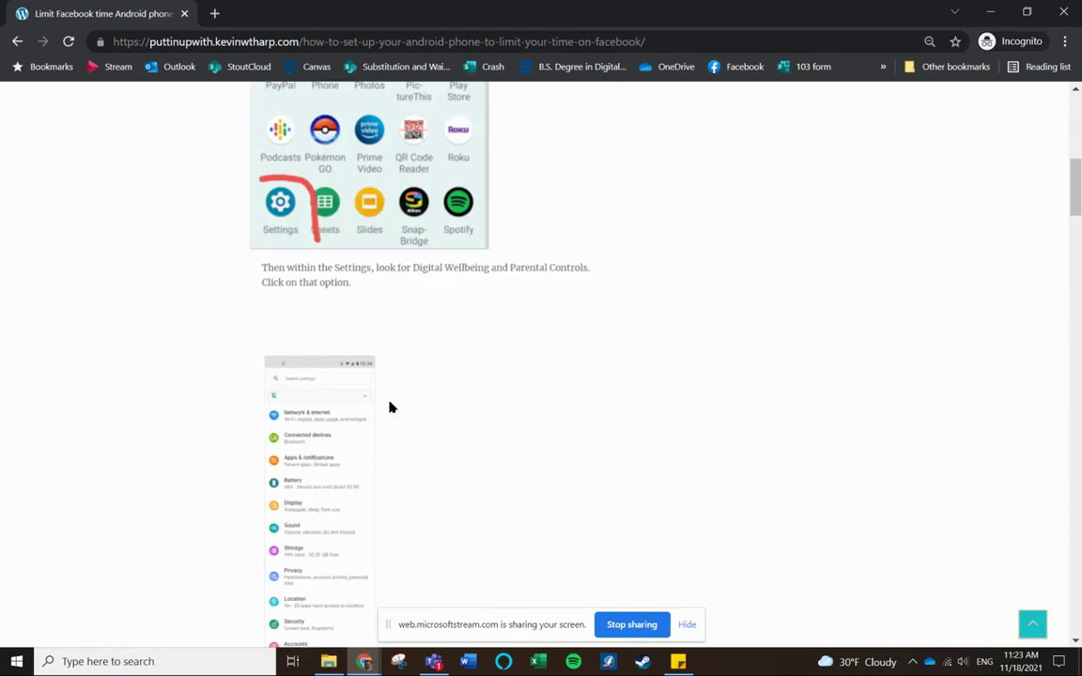
pyautogui.scroll(-10, 560, 314)
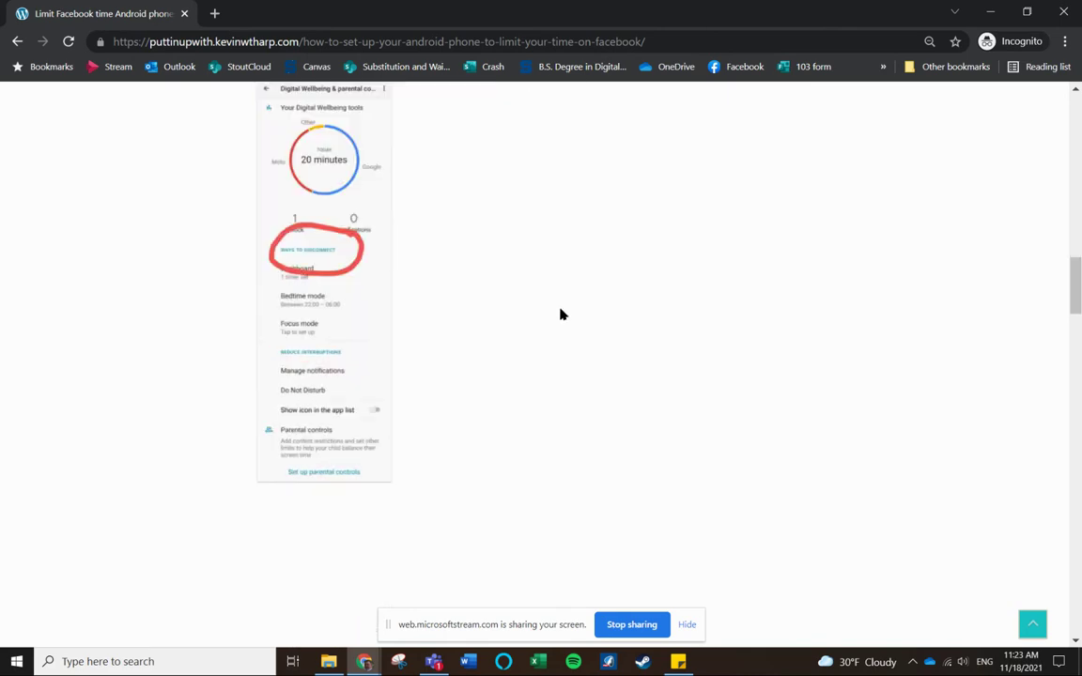
pyautogui.scroll(-10, 596, 301)
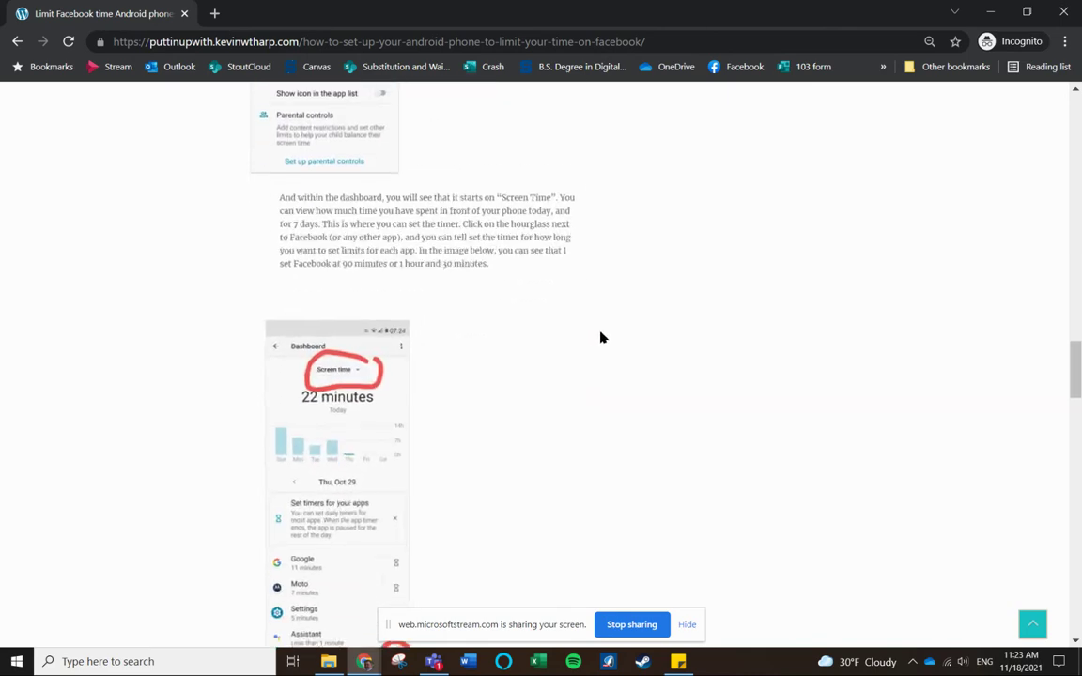
pyautogui.scroll(-10, 654, 304)
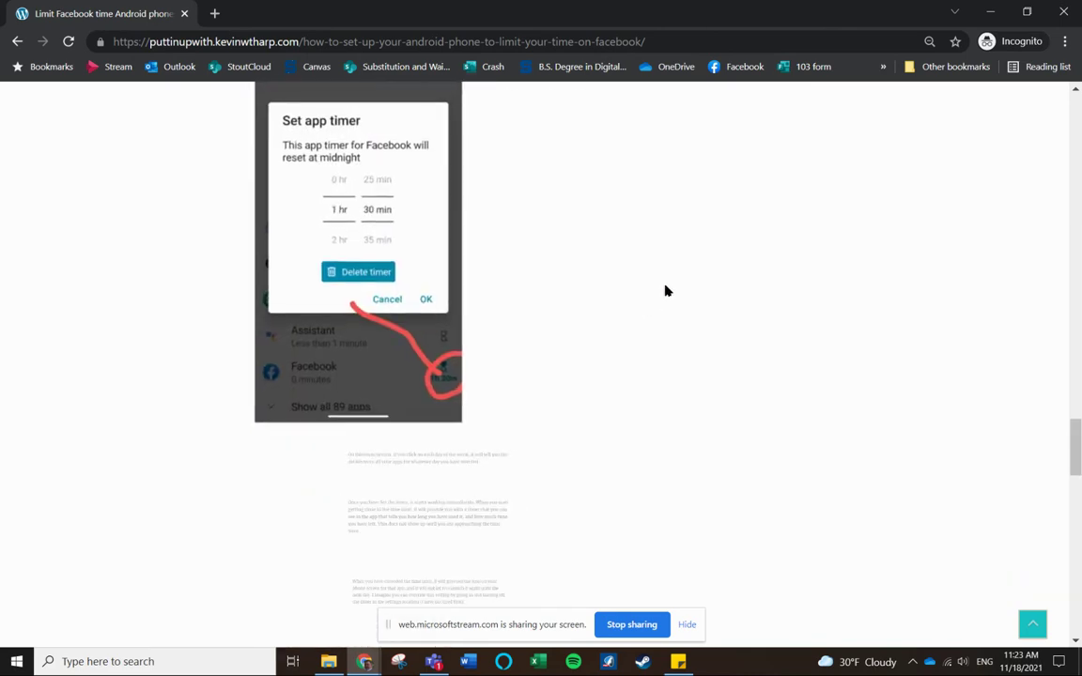
pyautogui.scroll(-3, 695, 263)
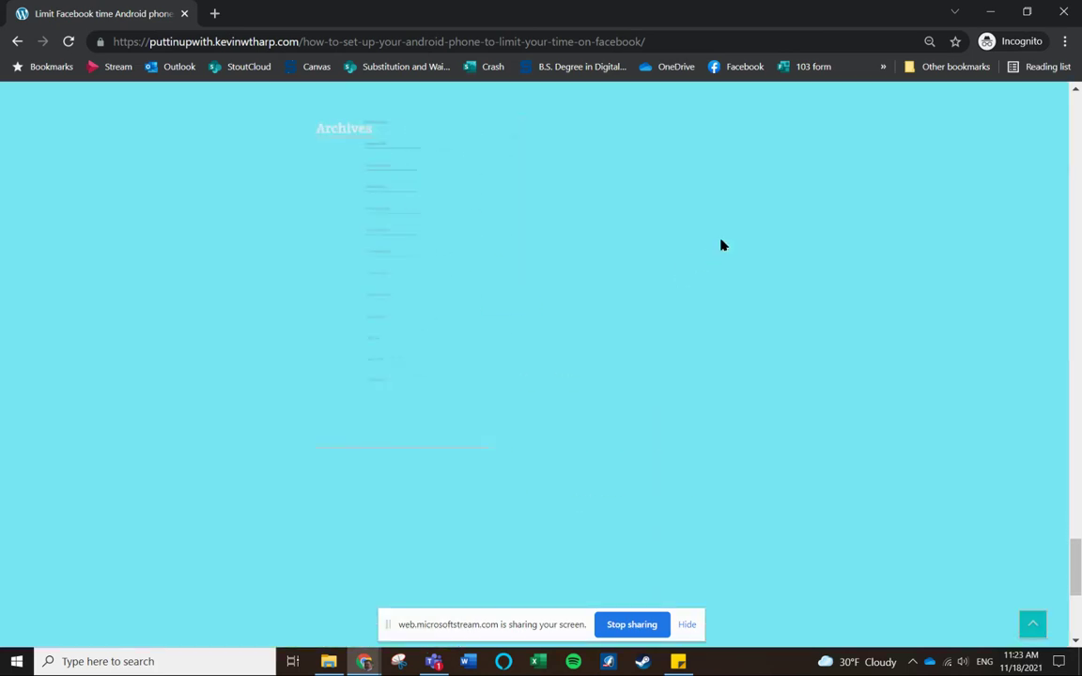
pyautogui.scroll(15, 746, 270)
pyautogui.scroll(15, 763, 286)
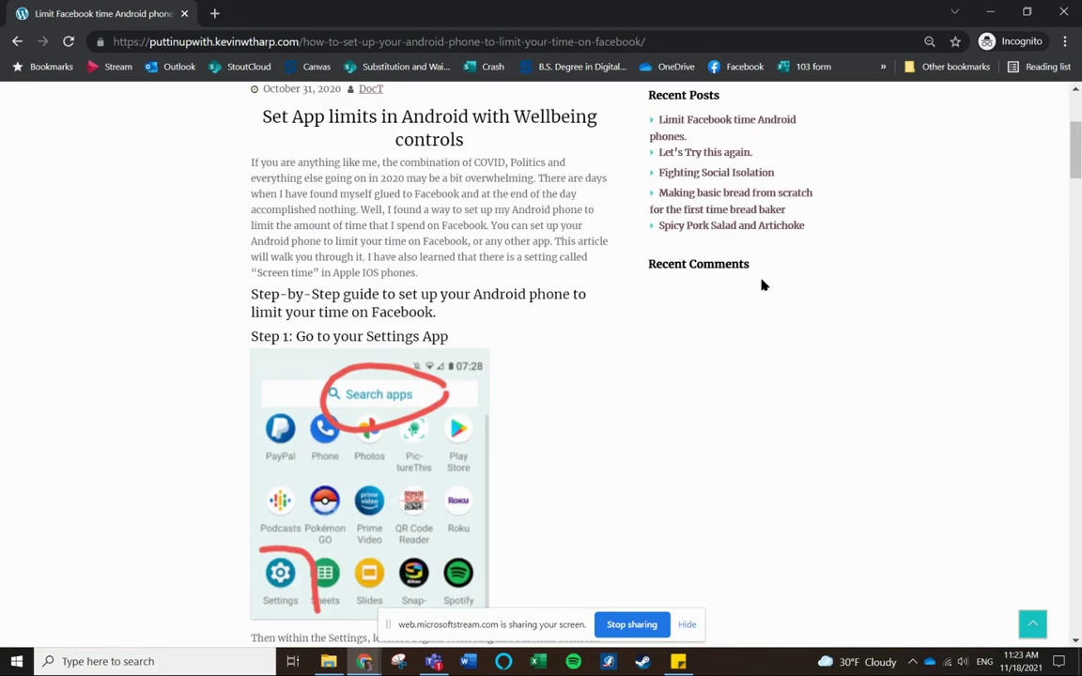